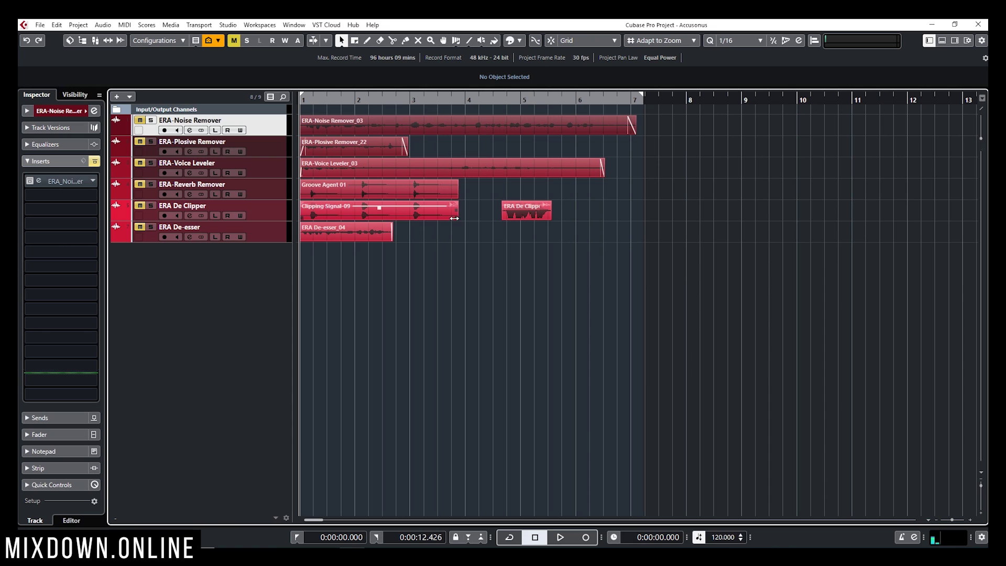
# - Open the Noise Remover plugin editor, then unmute and solo the Noise Remover track
pyautogui.click(63, 180)
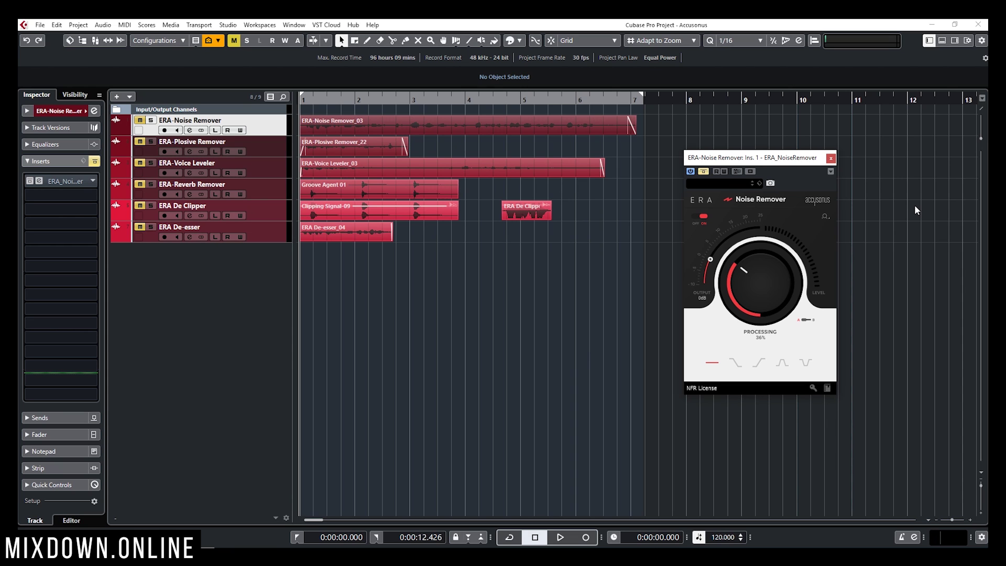
pyautogui.click(140, 120)
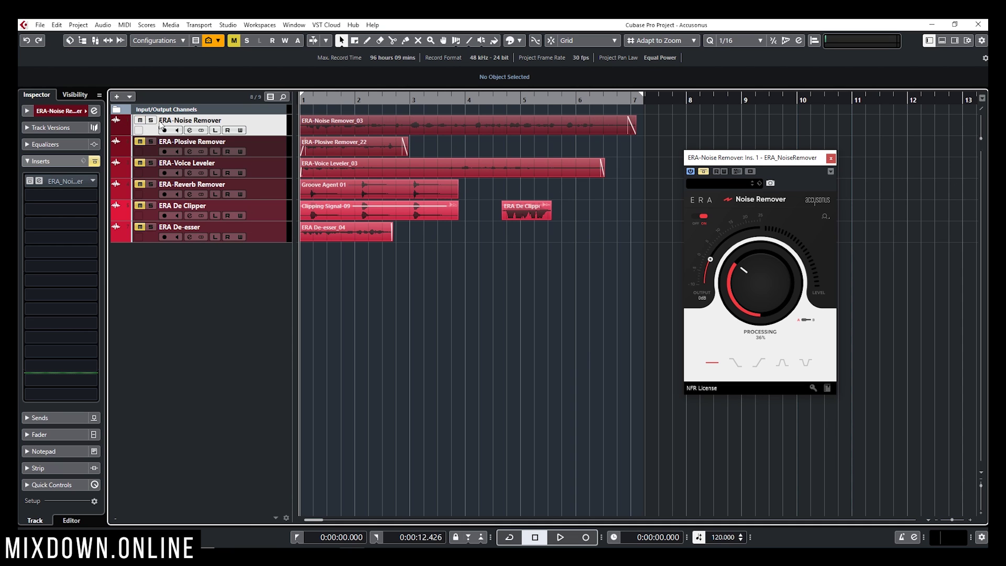
pyautogui.click(151, 120)
# - Play the track from the start, comparing the Noise Remover bypassed and active
pyautogui.press('h')
pyautogui.press('space')
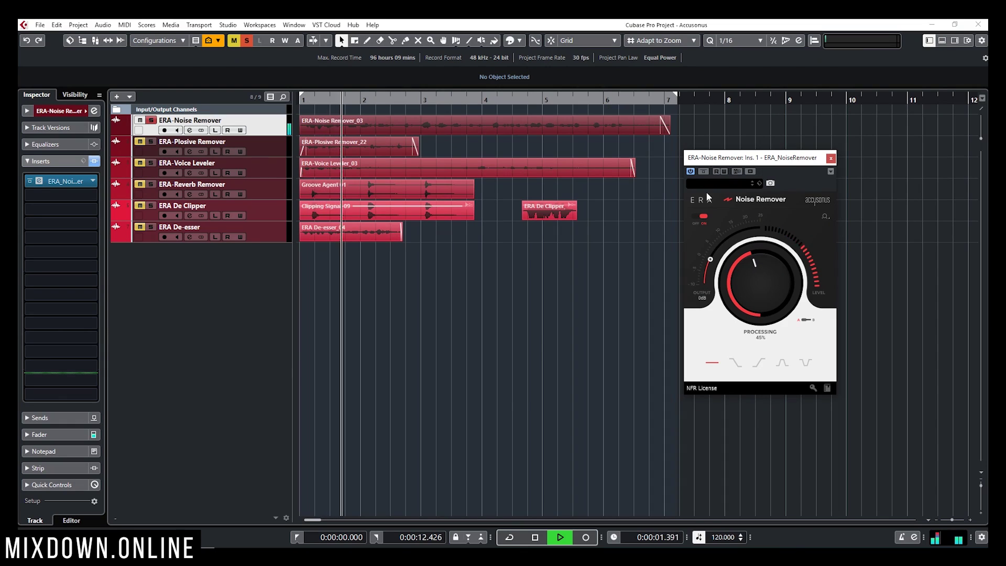
pyautogui.click(705, 173)
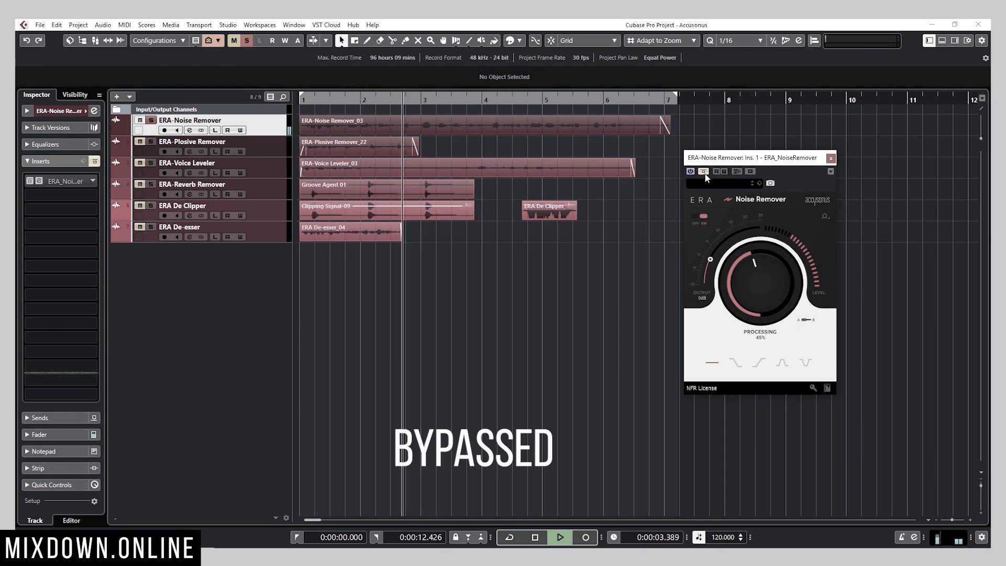
pyautogui.click(703, 172)
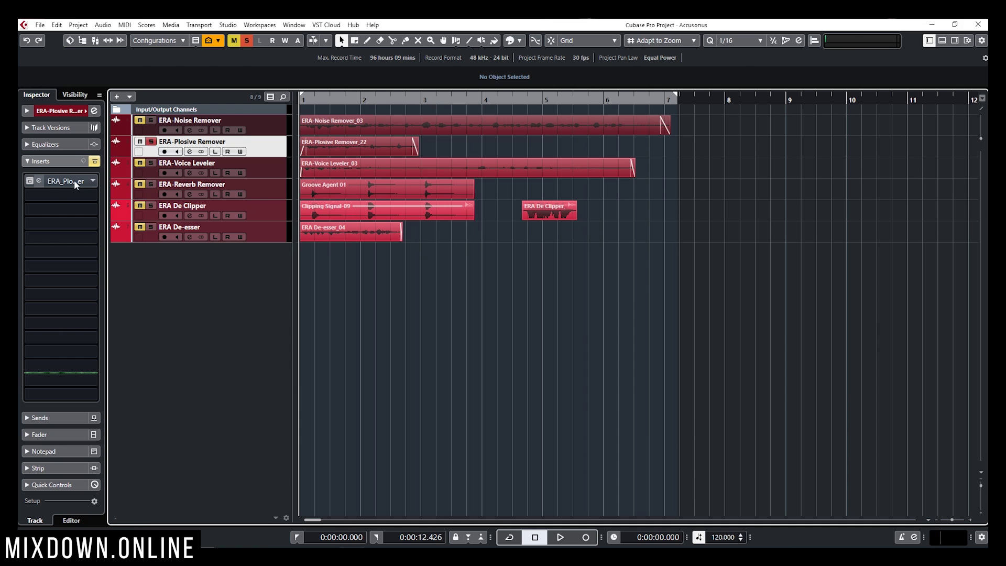
# - With the Plosive Remover editor open, switch the plugin back on and replay the track
pyautogui.click(40, 183)
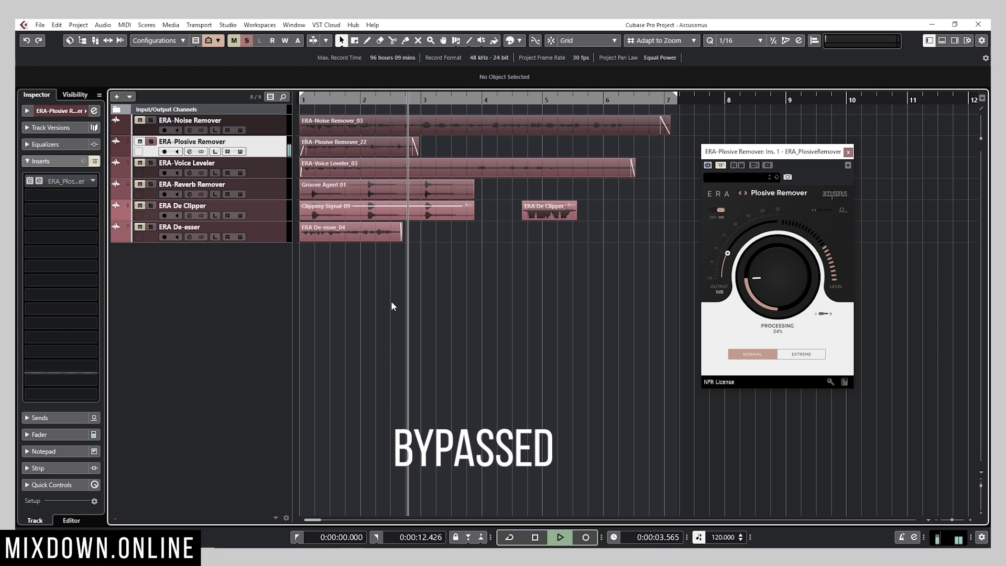
pyautogui.press('space')
pyautogui.click(707, 165)
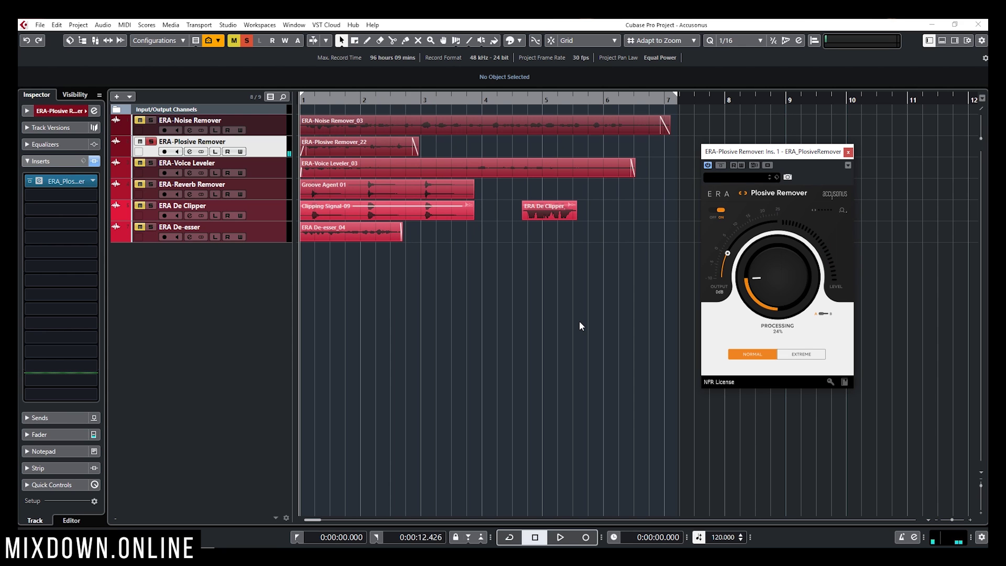
pyautogui.press('space')
# - Close the Plosive Remover window, then unsolo and mute its track
pyautogui.click(848, 153)
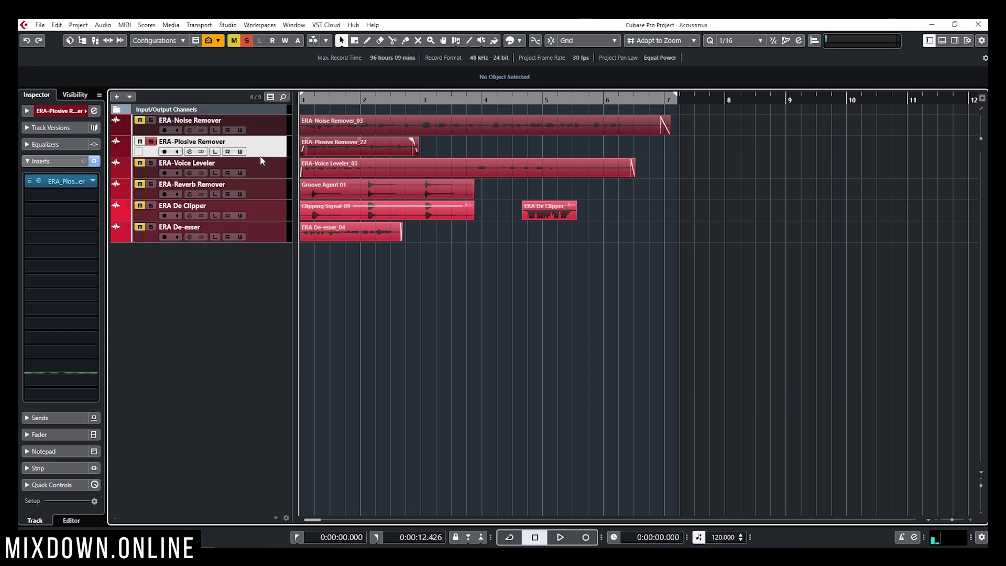
pyautogui.click(150, 142)
pyautogui.click(140, 142)
# - Unmute and solo the ERA-Voice Leveler track, open its plugin, and play it bypassed
pyautogui.click(284, 173)
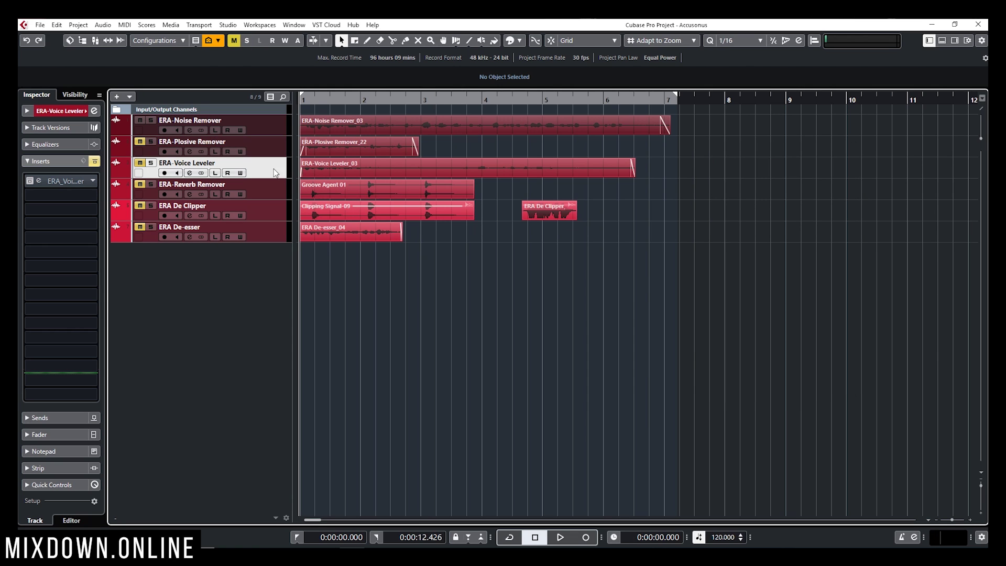
pyautogui.click(139, 163)
pyautogui.click(151, 163)
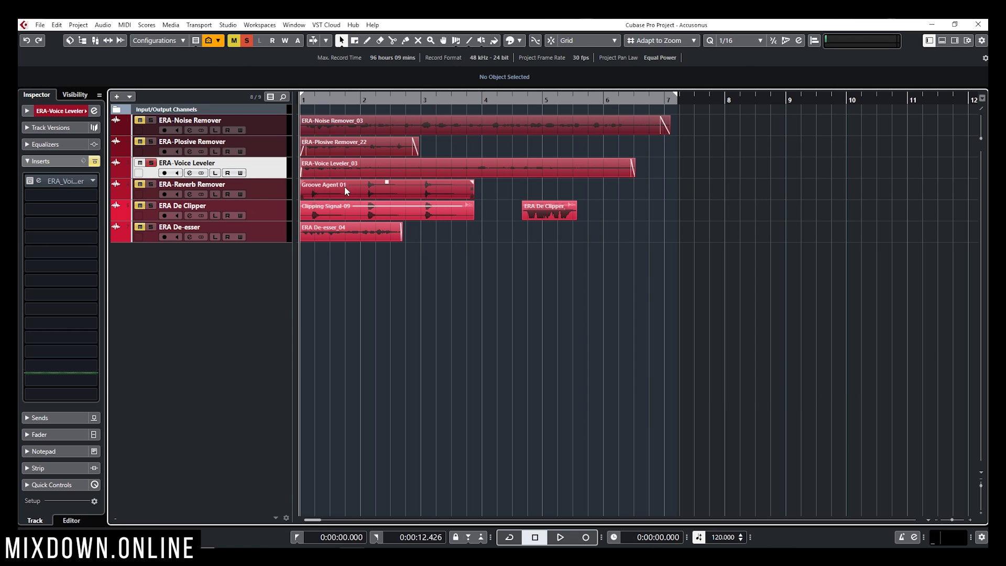
pyautogui.click(39, 181)
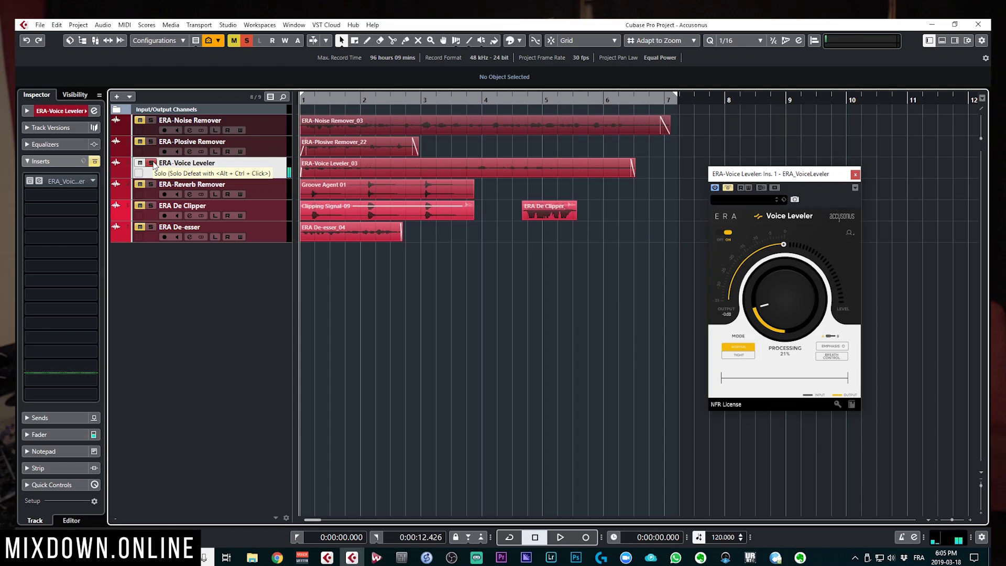
pyautogui.press('space')
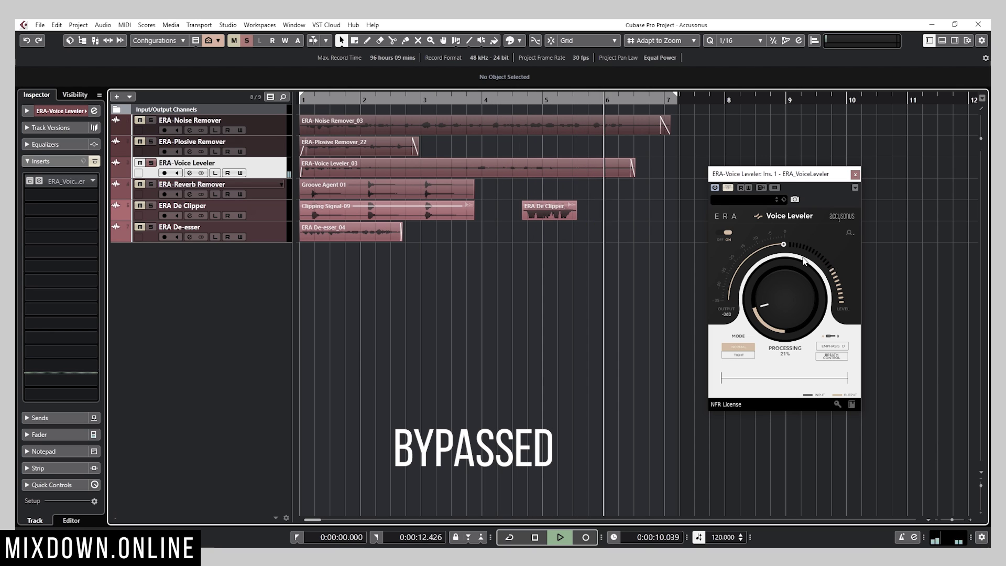
pyautogui.press('space')
# - Switch the Voice Leveler back on and listen to the track with it active
pyautogui.click(730, 189)
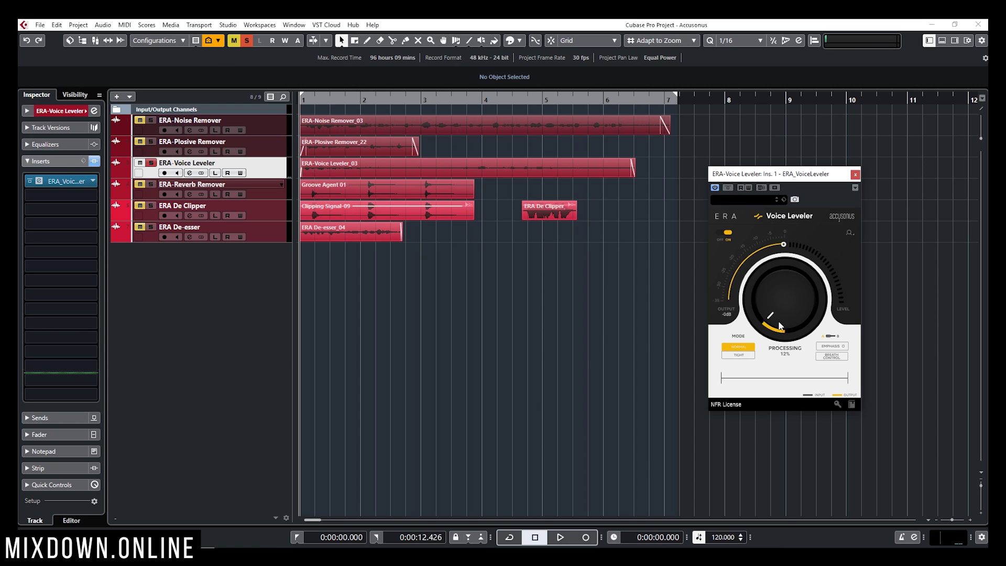
pyautogui.press('space')
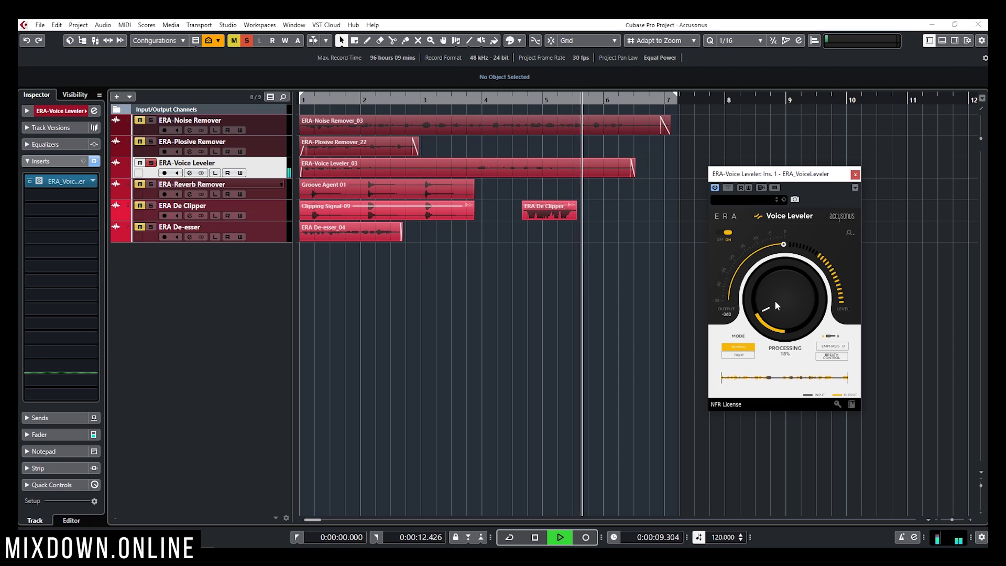
pyautogui.press('space')
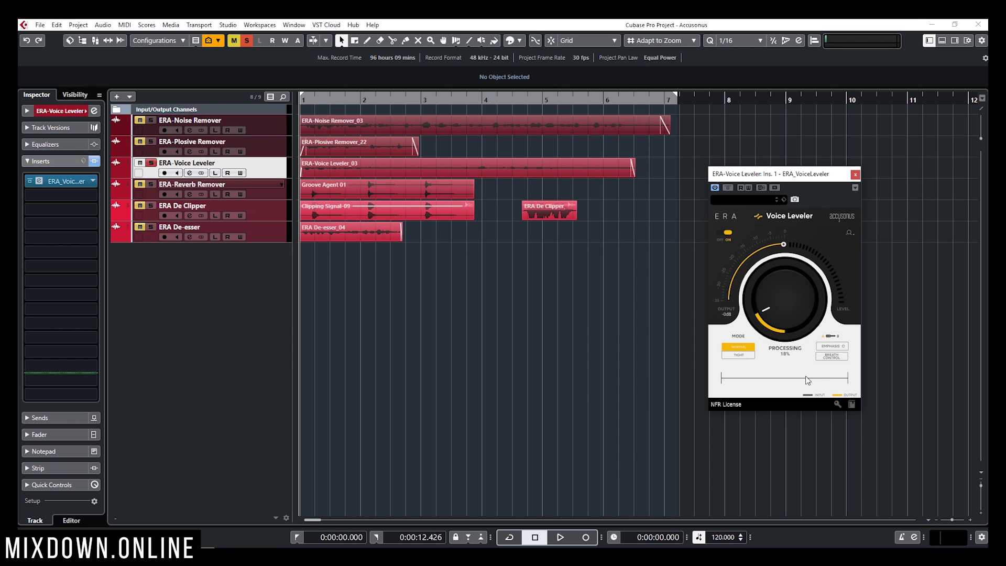
# - Turn on Breath Control and Emphasis, and raise the leveler processing to 22%
pyautogui.click(833, 357)
pyautogui.click(843, 345)
pyautogui.moveTo(782, 319); pyautogui.dragTo(770, 301)
# - Close the Voice Leveler window, unsolo its track, and select the ERA-Reverb Remover track
pyautogui.click(855, 174)
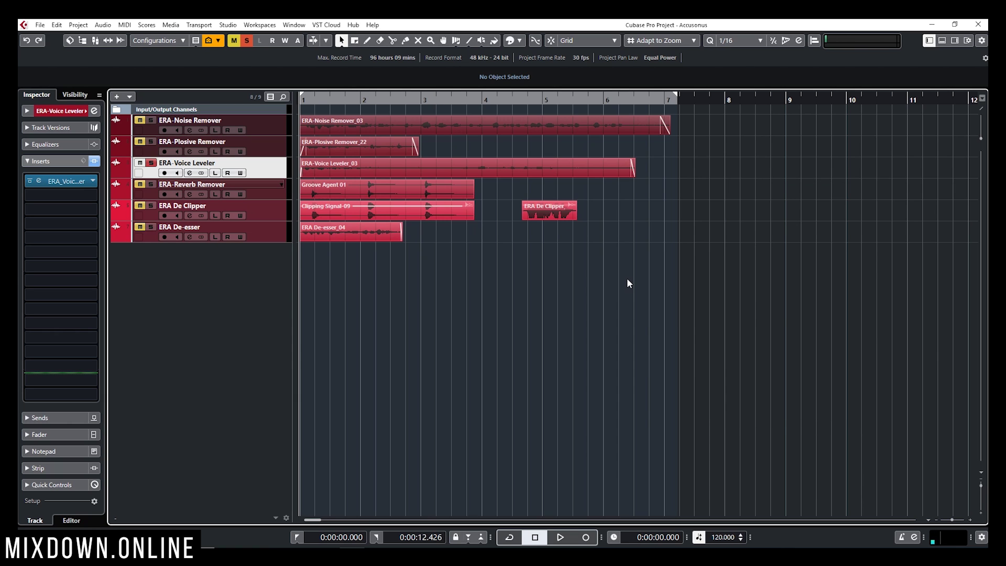
pyautogui.click(150, 162)
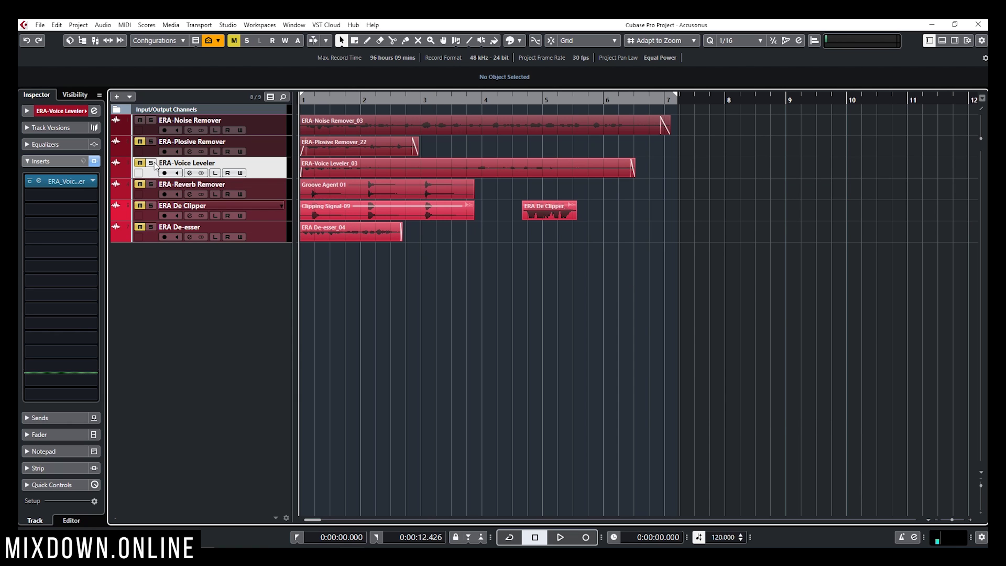
pyautogui.click(276, 186)
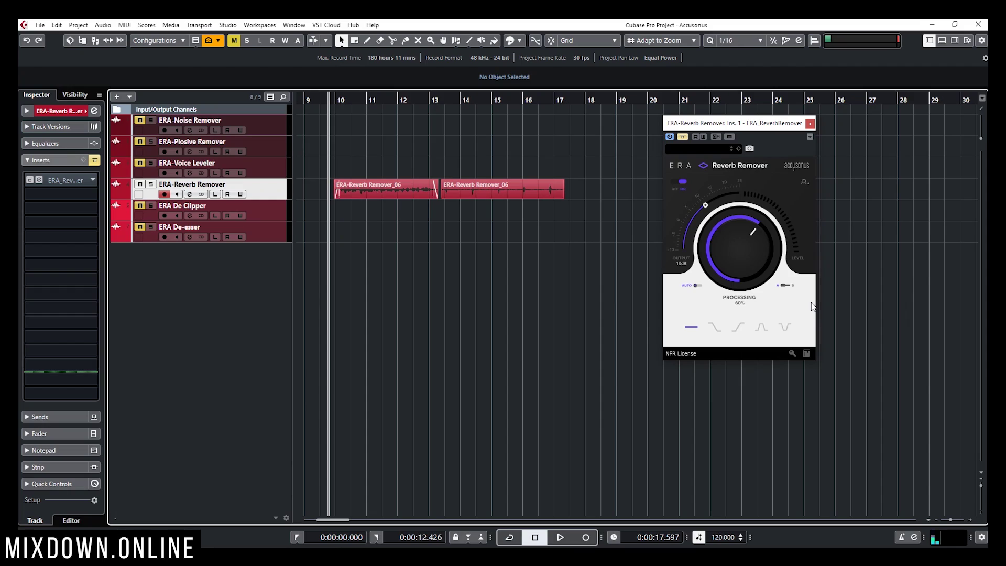
# - Play the Reverb Remover clips, switch the plugin on, and raise processing from 50% to 56%
pyautogui.press('space')
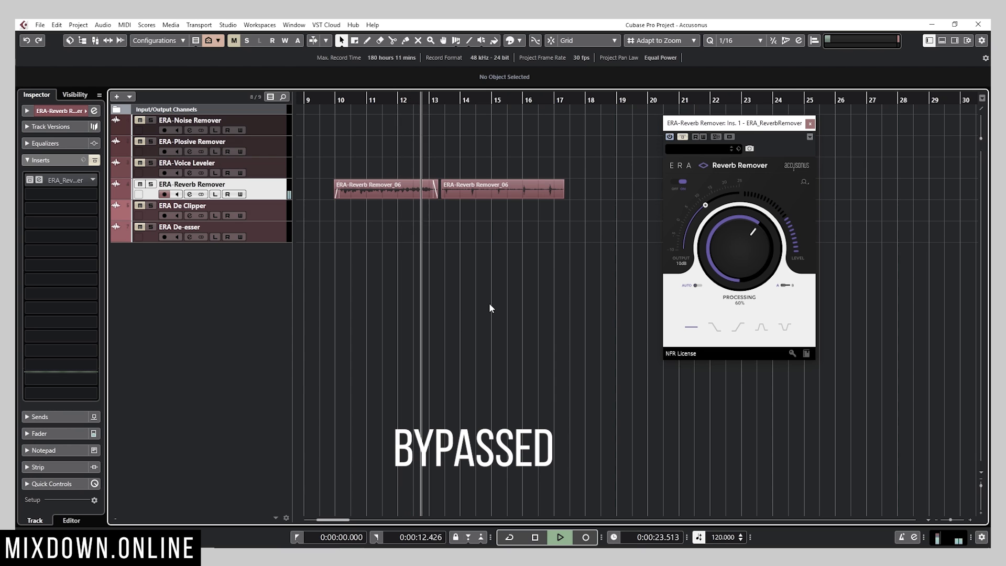
pyautogui.press('space')
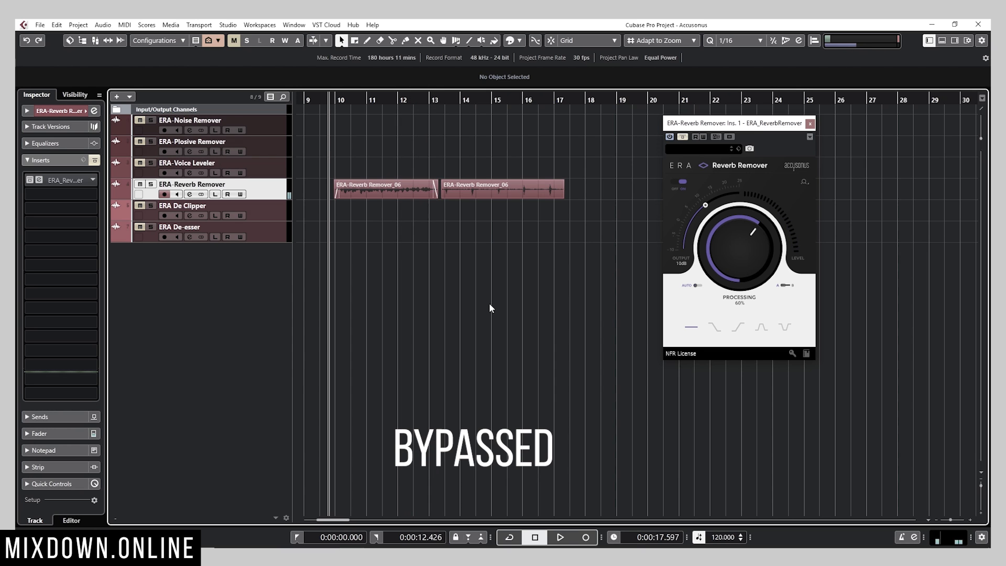
pyautogui.click(682, 138)
pyautogui.press('space')
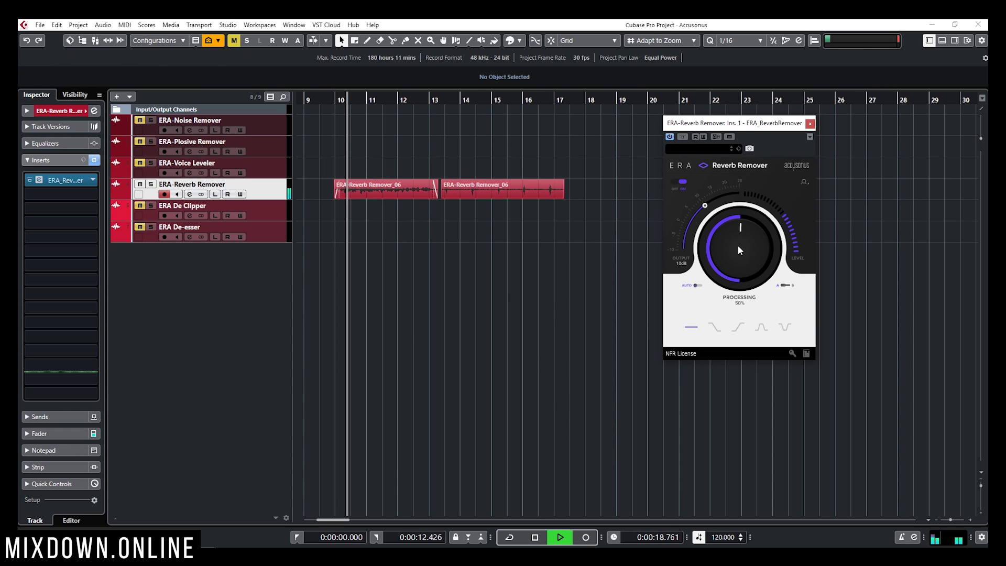
pyautogui.moveTo(738, 246); pyautogui.dragTo(739, 238)
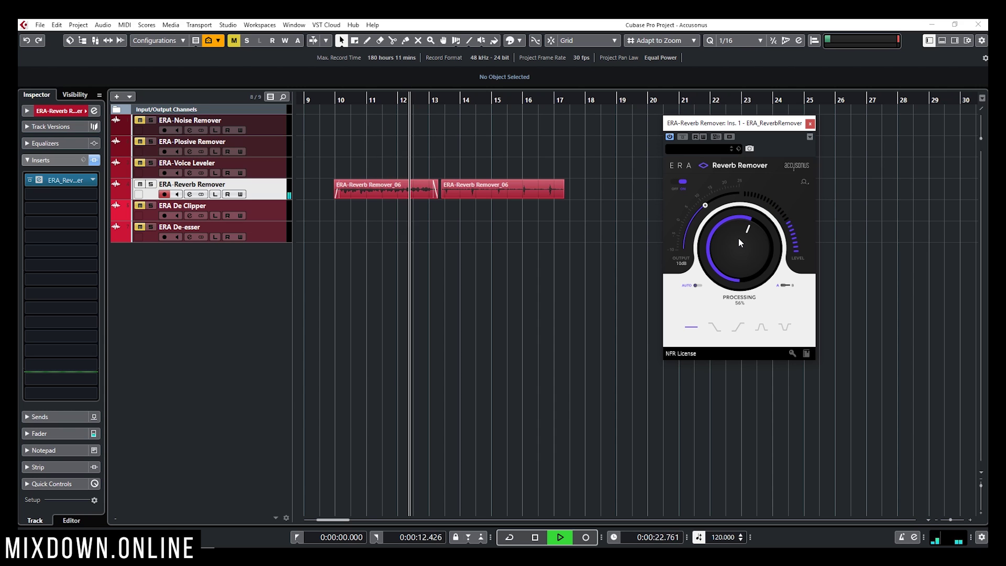
pyautogui.press('space')
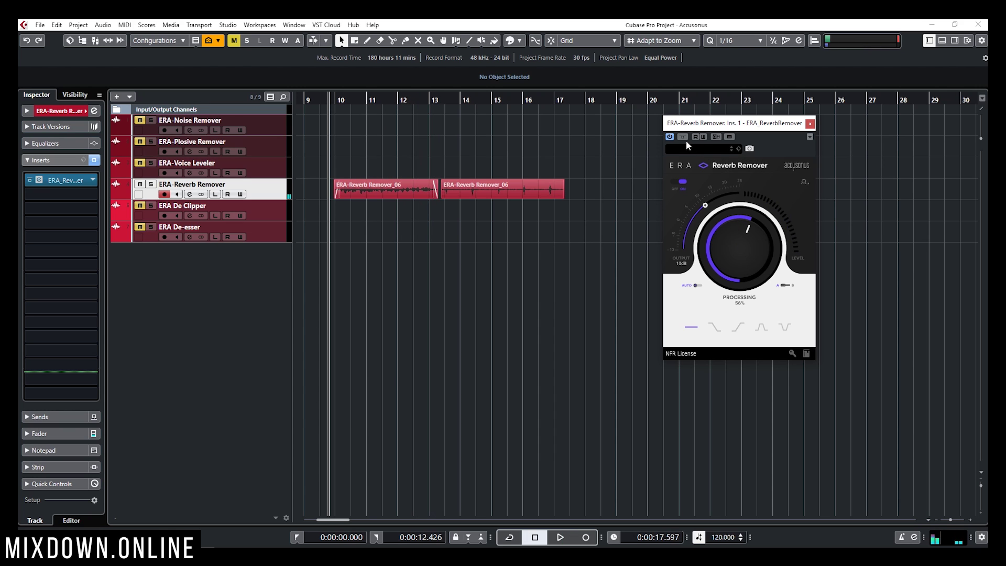
# - Compare the audio from around bar 13 with the Reverb Remover bypassed and re-enabled
pyautogui.click(683, 137)
pyautogui.click(444, 100)
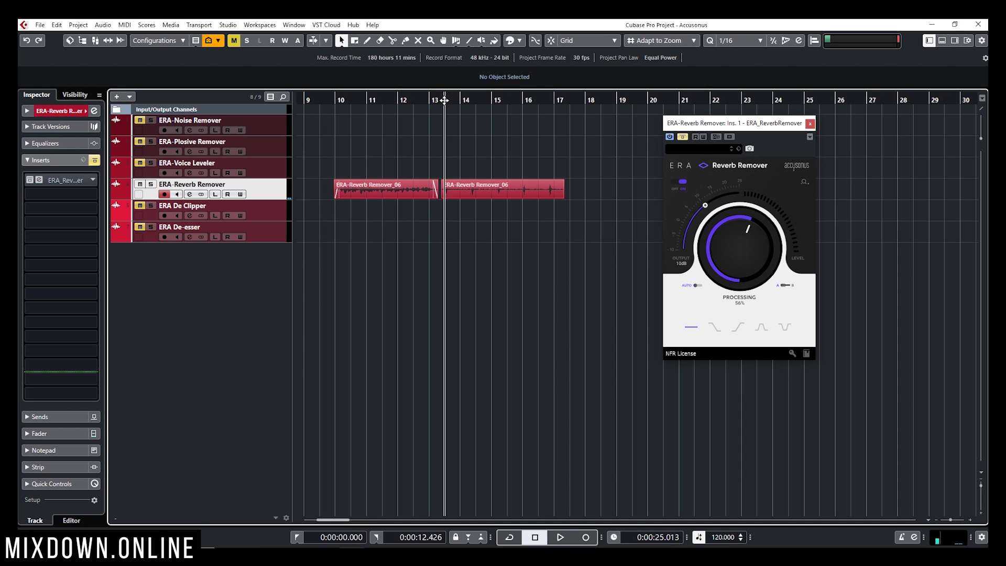
pyautogui.press('h')
pyautogui.press('space')
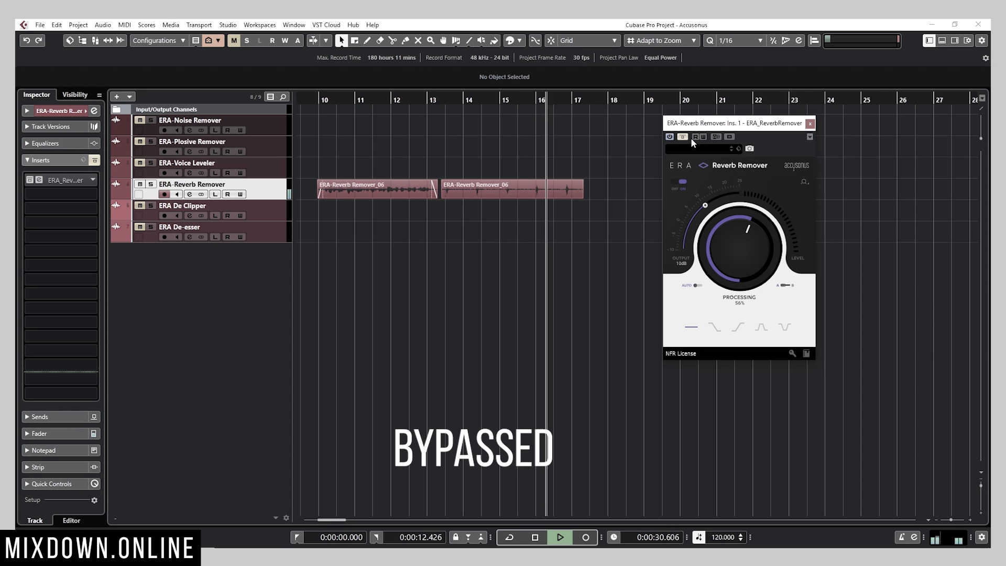
pyautogui.press('space')
pyautogui.click(716, 136)
pyautogui.press('space')
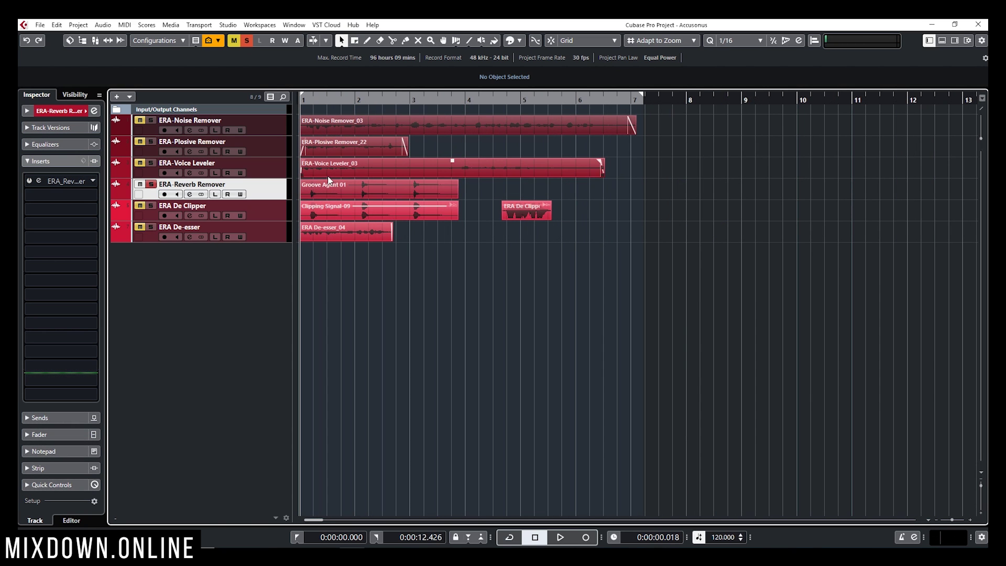
pyautogui.keyDown('ctrl'); pyautogui.scroll(2, 328, 181); pyautogui.keyUp('ctrl')
# - Play the project with reverb removal bypassed
pyautogui.keyDown('ctrl'); pyautogui.scroll(1, 304, 131); pyautogui.keyUp('ctrl')
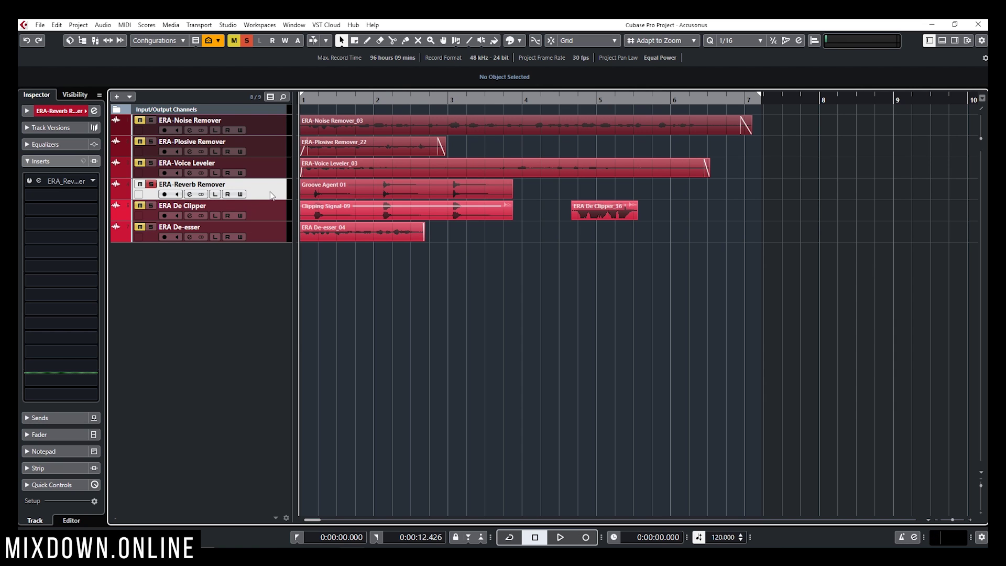
pyautogui.press('space')
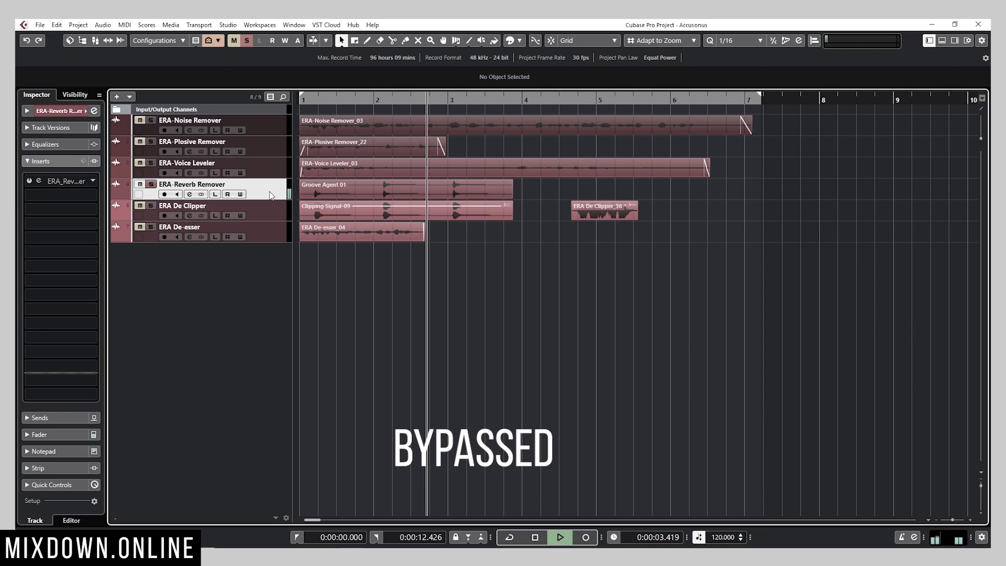
pyautogui.press('space')
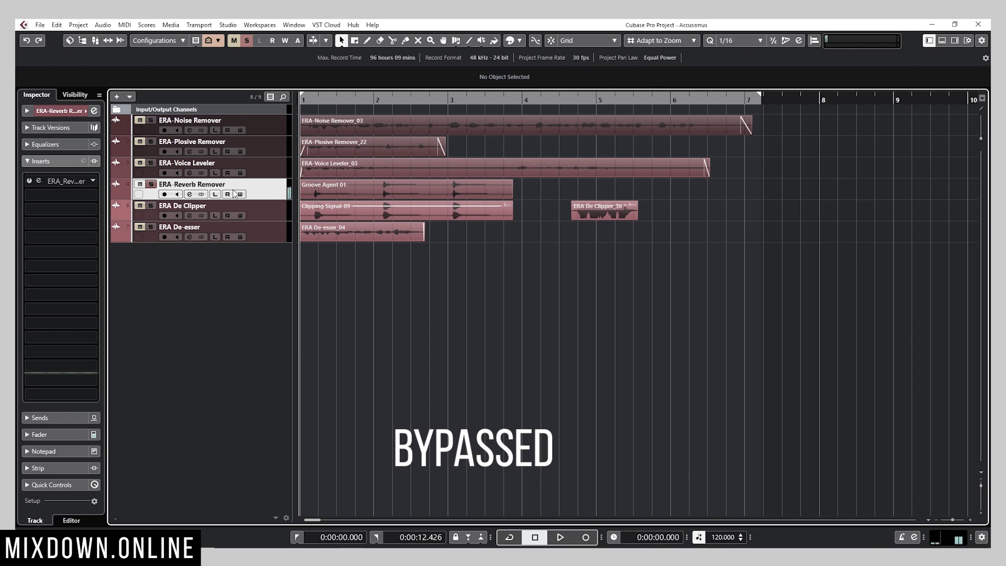
# - Reactivate the ERA_ReverbRemover insert and raise its processing from 0% to about 61% during playback
pyautogui.click(39, 180)
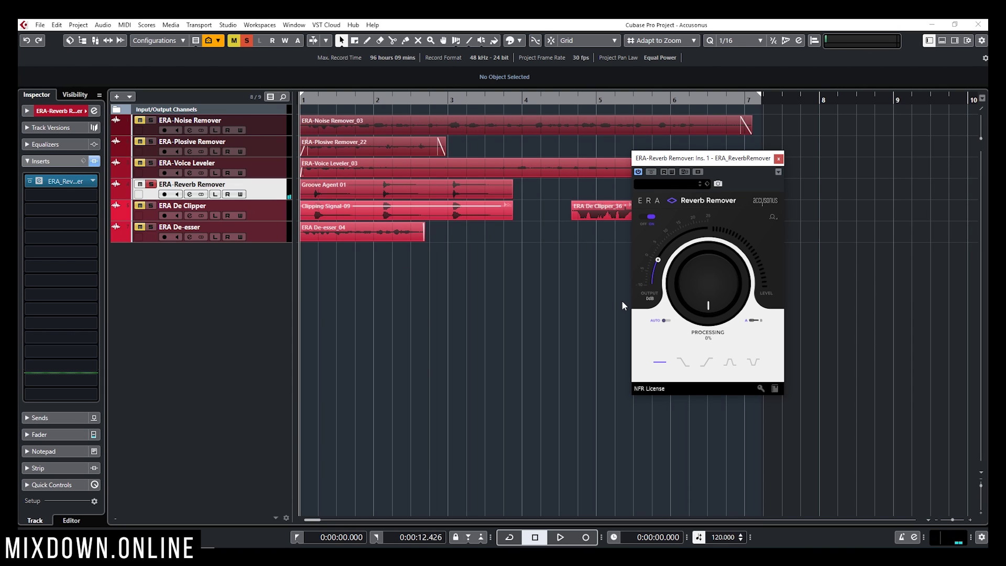
pyautogui.press('space')
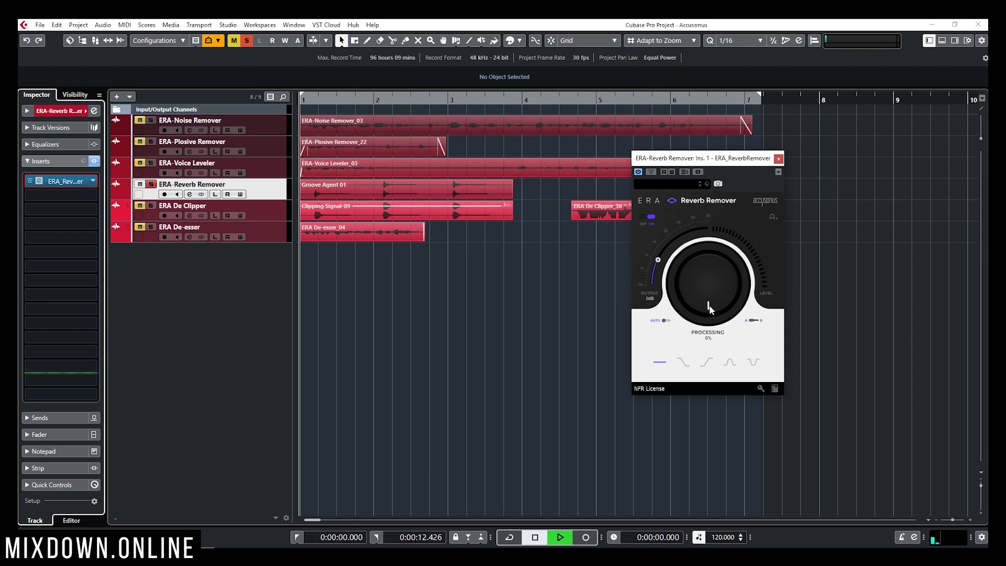
pyautogui.moveTo(715, 305)
pyautogui.mouseDown()
pyautogui.moveTo(696, 261)
pyautogui.moveTo(700, 287)
pyautogui.moveTo(703, 251)
pyautogui.moveTo(708, 291)
pyautogui.mouseUp()
pyautogui.press('Home')
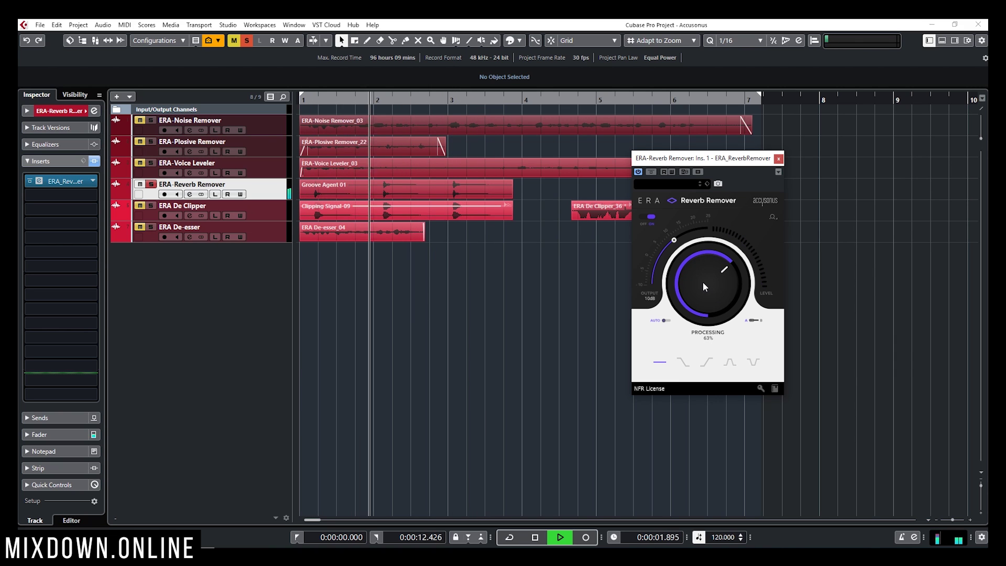
pyautogui.moveTo(703, 281); pyautogui.dragTo(705, 276)
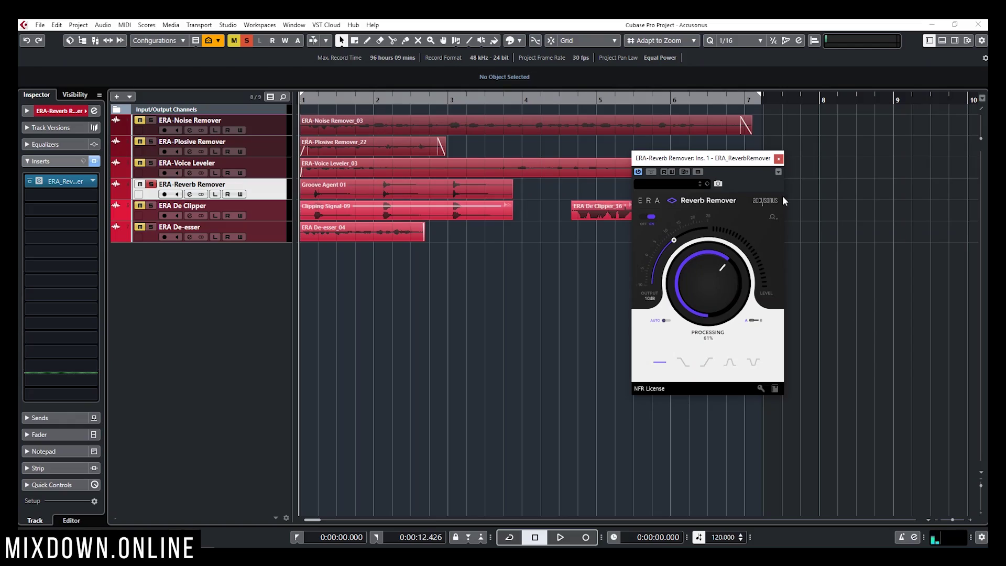
# - Close the Reverb Remover window, unsolo its track, and solo the ERA De Clipper track
pyautogui.click(779, 160)
pyautogui.click(151, 184)
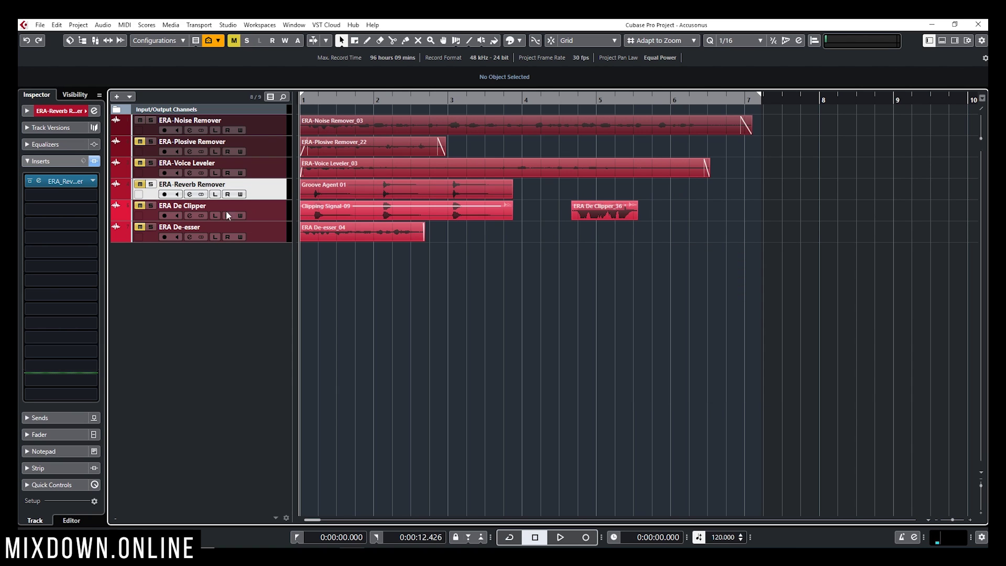
pyautogui.click(258, 217)
pyautogui.click(151, 206)
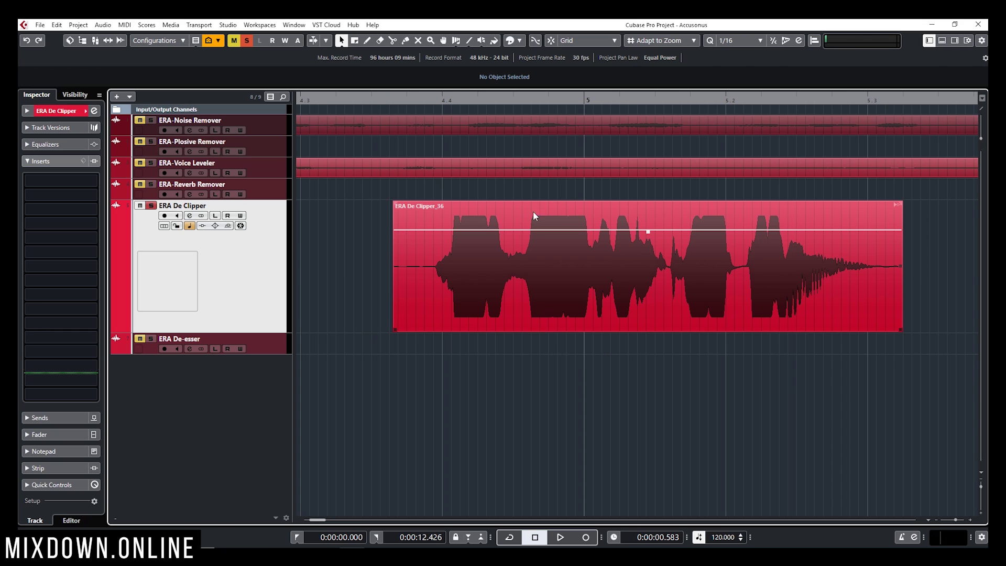
# - Zoom to the ERA De Clipper_36 clip, play it, and open its Direct Offline Processing
pyautogui.press('h')
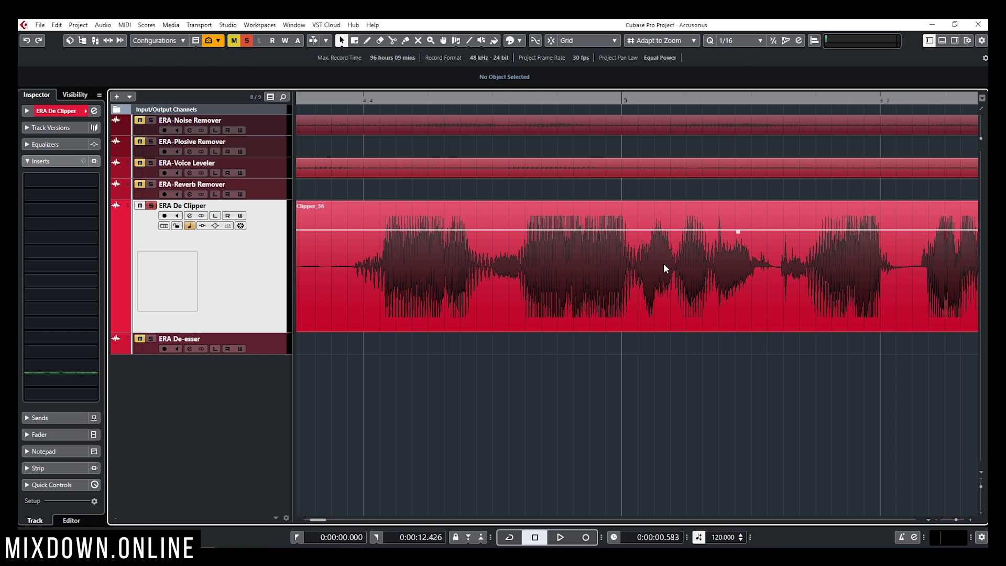
pyautogui.press('g')
pyautogui.press('g')
pyautogui.click(393, 97)
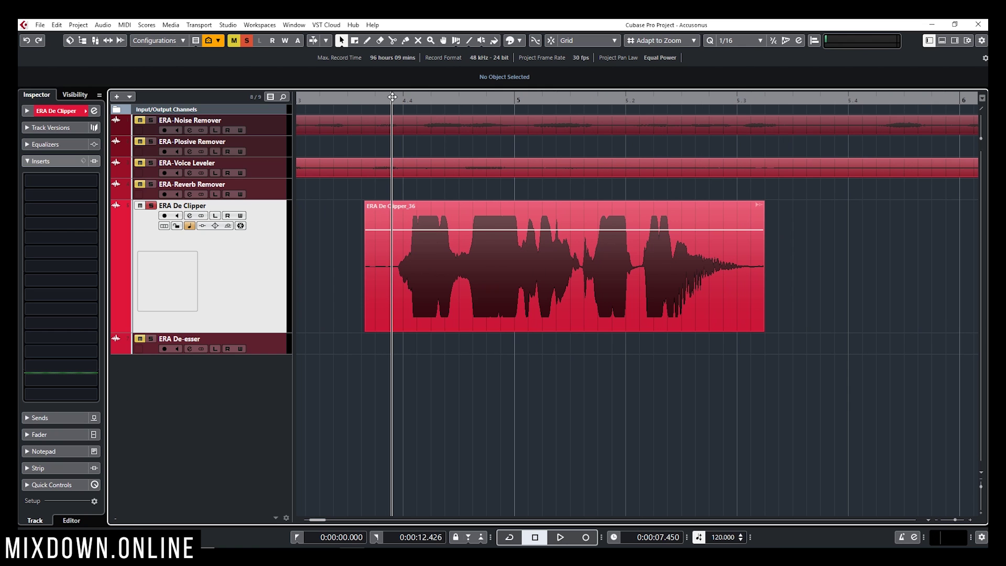
pyautogui.press('space')
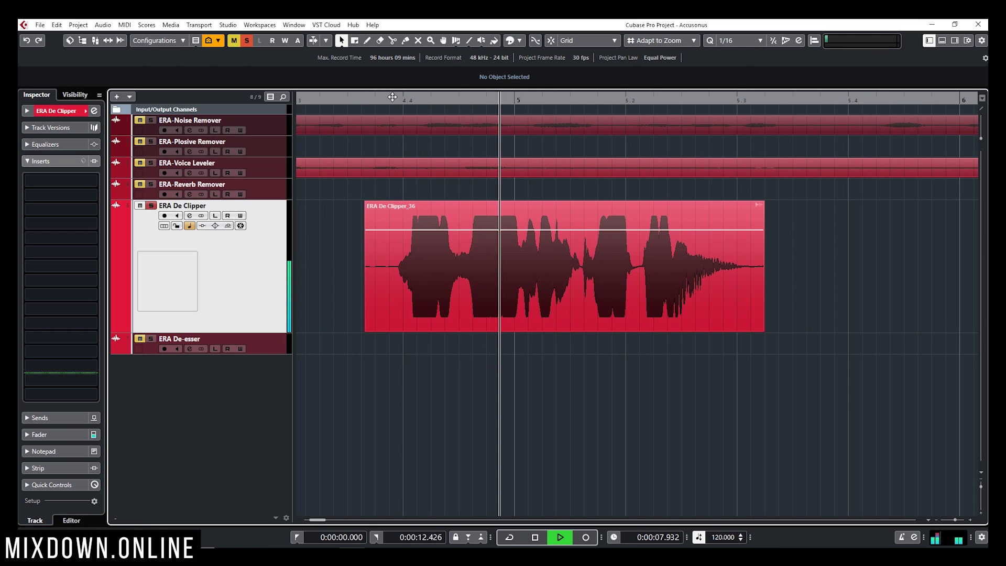
pyautogui.press('space')
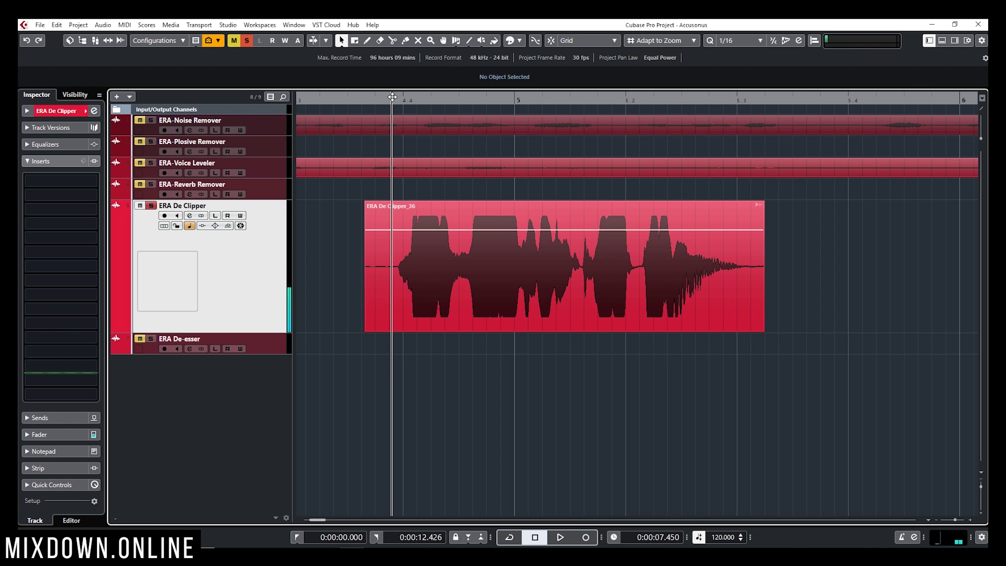
pyautogui.press('space')
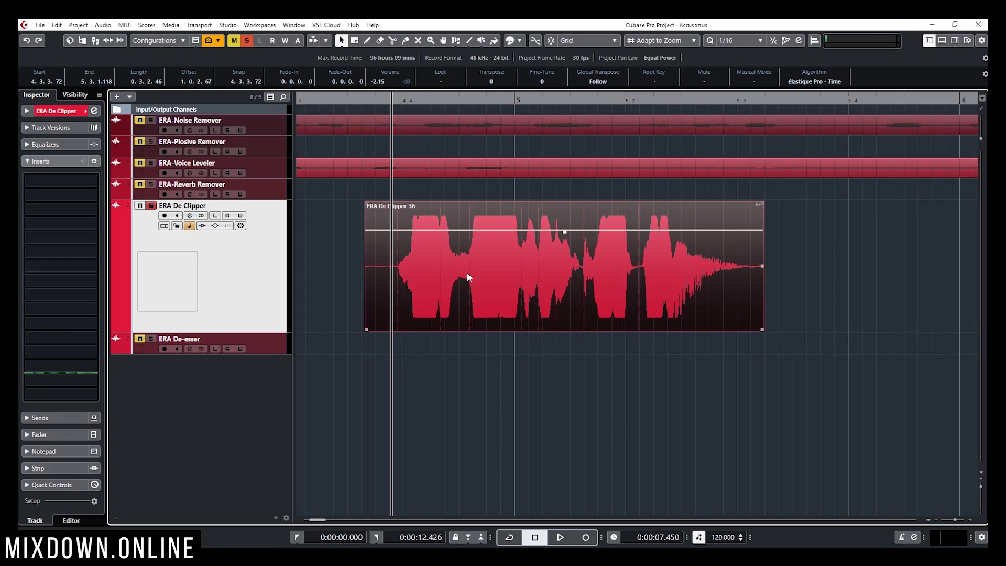
pyautogui.press('F7')
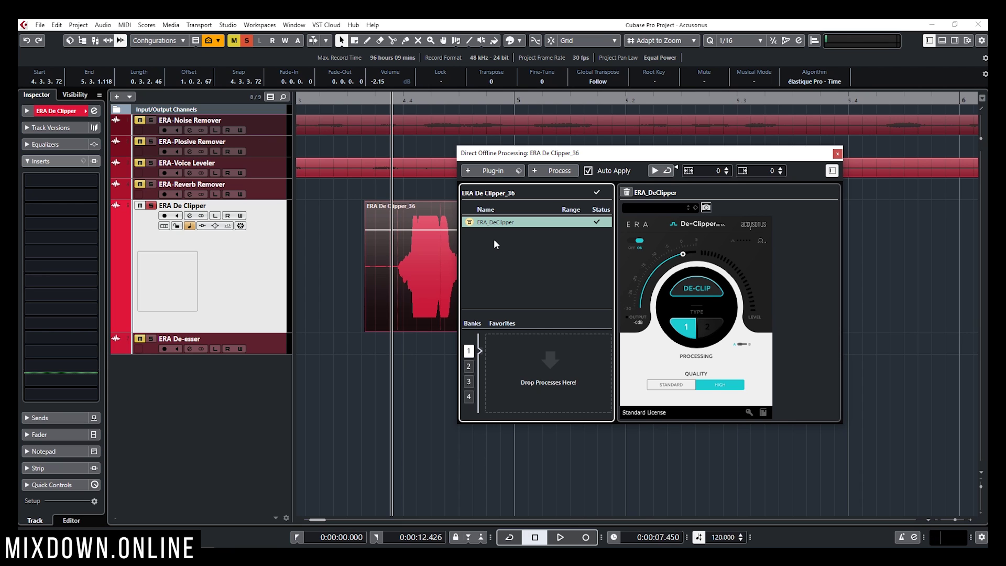
# - Enable the ERA_DeClipper process and compare the clipped and de-clipped waveform
pyautogui.click(470, 224)
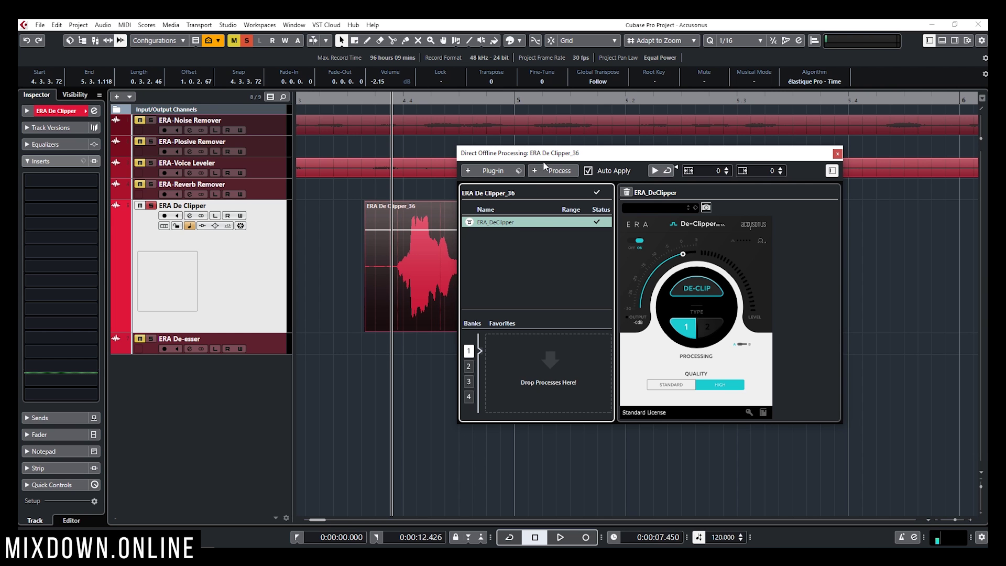
pyautogui.moveTo(573, 153); pyautogui.dragTo(708, 148)
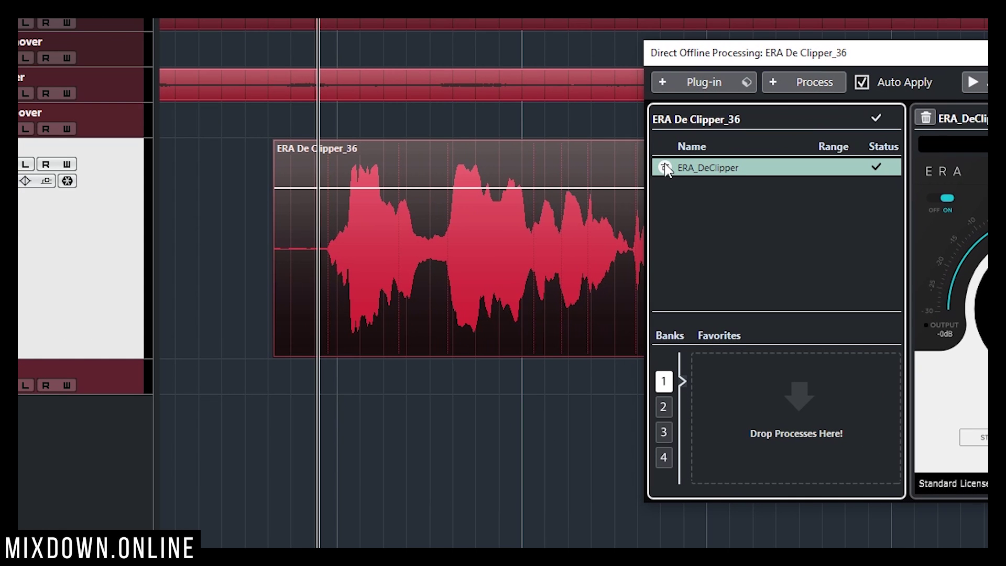
pyautogui.click(633, 192)
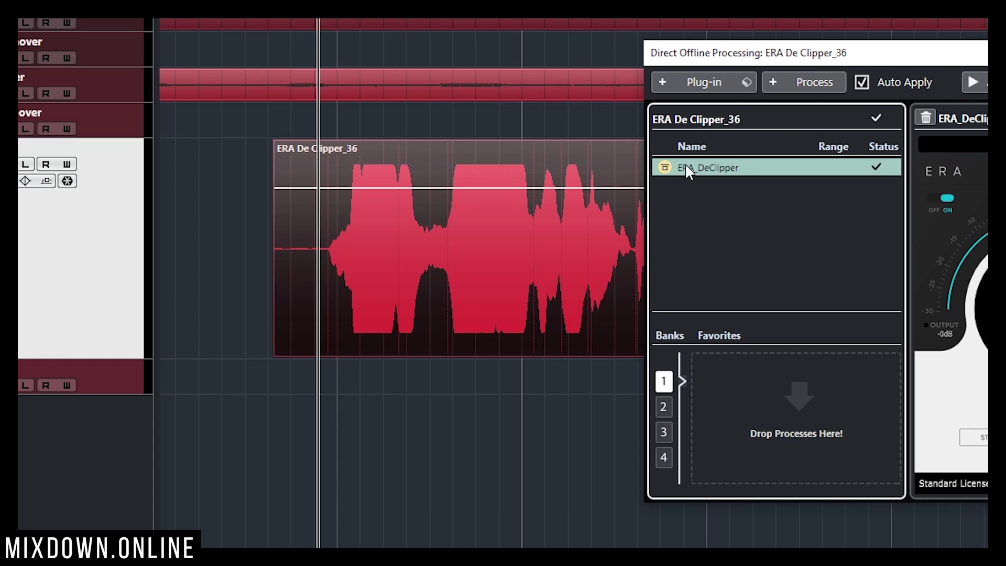
pyautogui.click(665, 168)
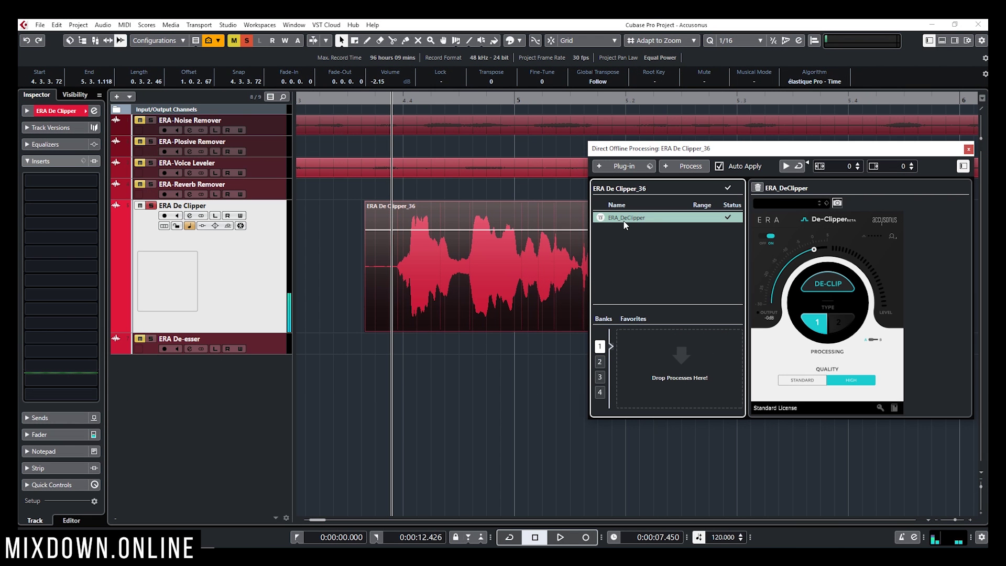
# - Play the De Clipper_36 clip with the De-Clipper bypassed, then with it re-enabled
pyautogui.click(601, 217)
pyautogui.press('space')
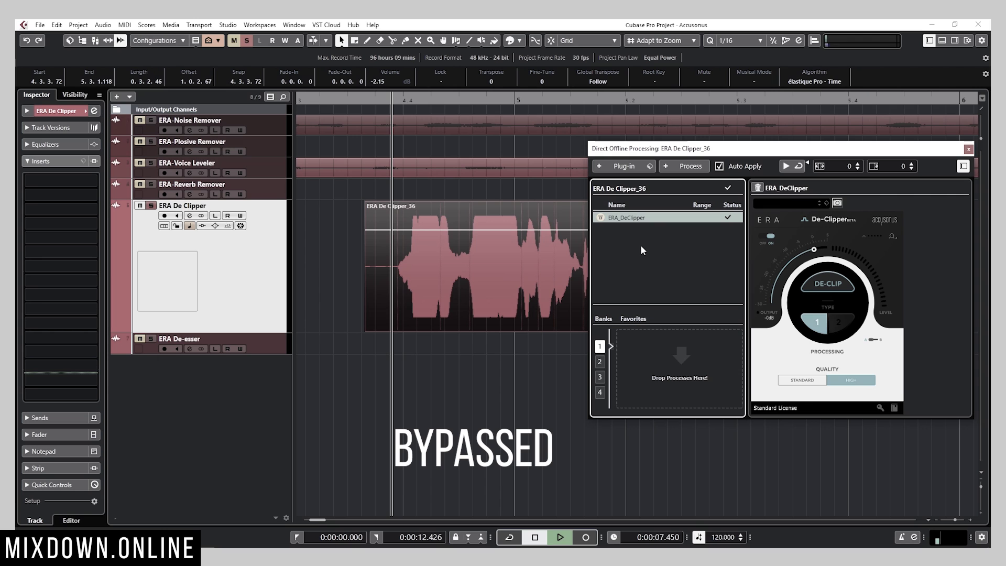
pyautogui.press('space')
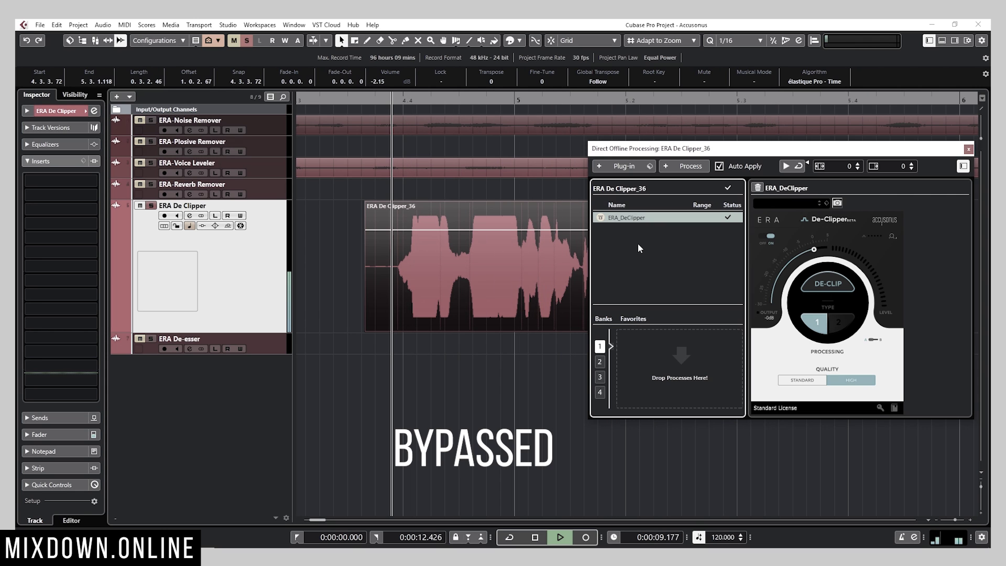
pyautogui.click(601, 218)
pyautogui.press('space')
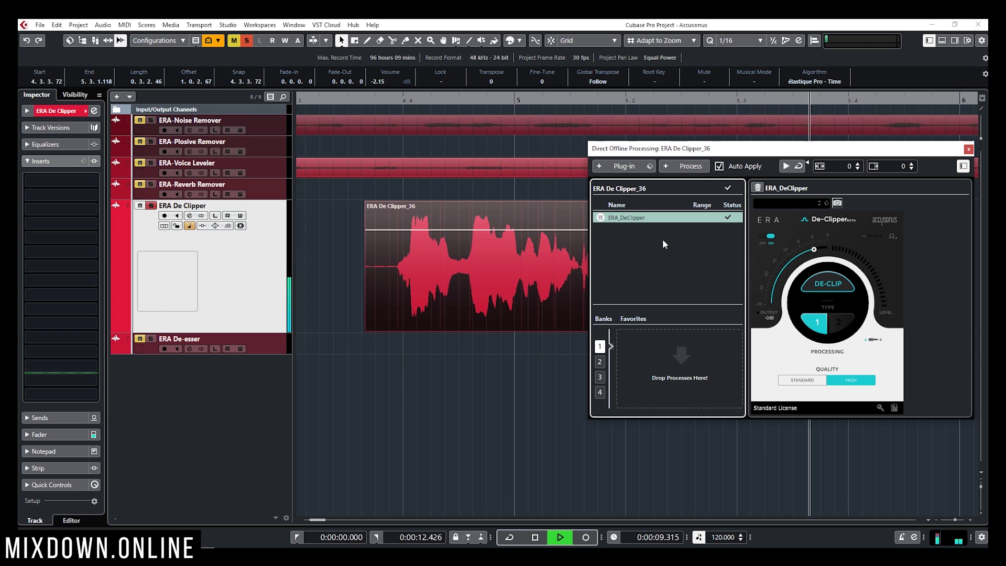
pyautogui.press('space')
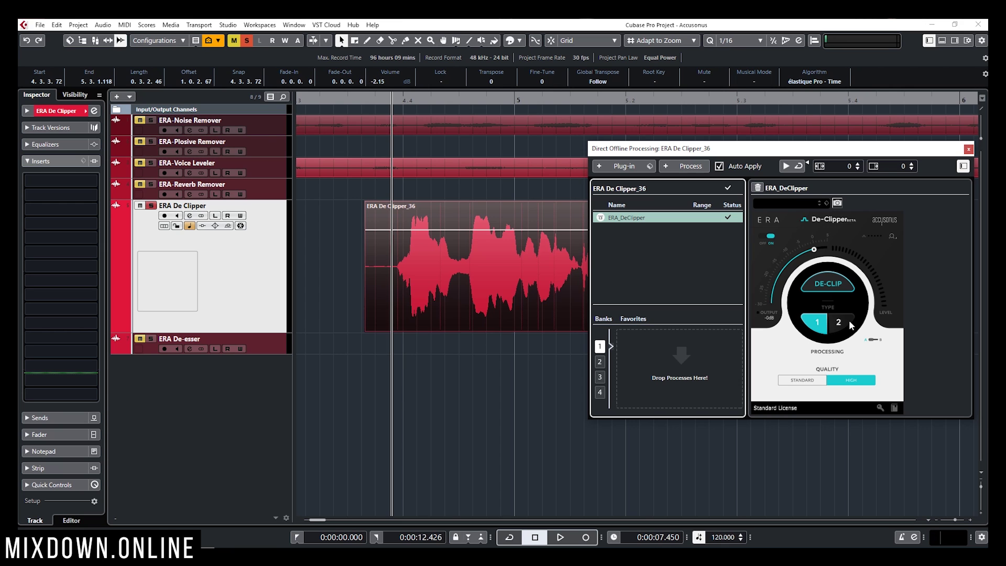
# - Review the De-Clipper plugin settings in the offline processing window
pyautogui.click(809, 381)
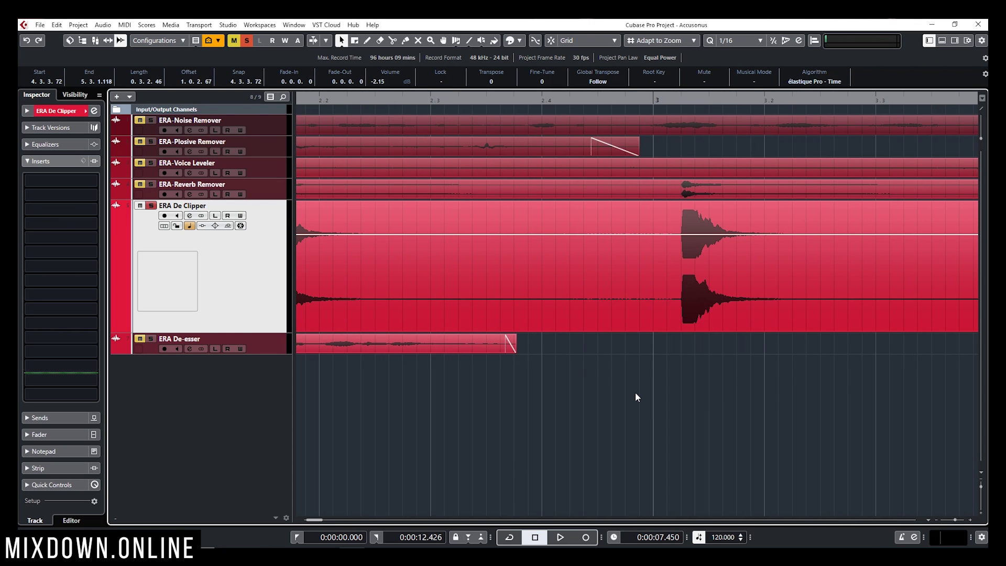
# - Select the Clipping Signal-09 snare clip, play it unprocessed, and open Direct Offline Processing with F7
pyautogui.hscroll(-3, 635, 391)
pyautogui.click(462, 297)
pyautogui.hscroll(-3, 451, 288)
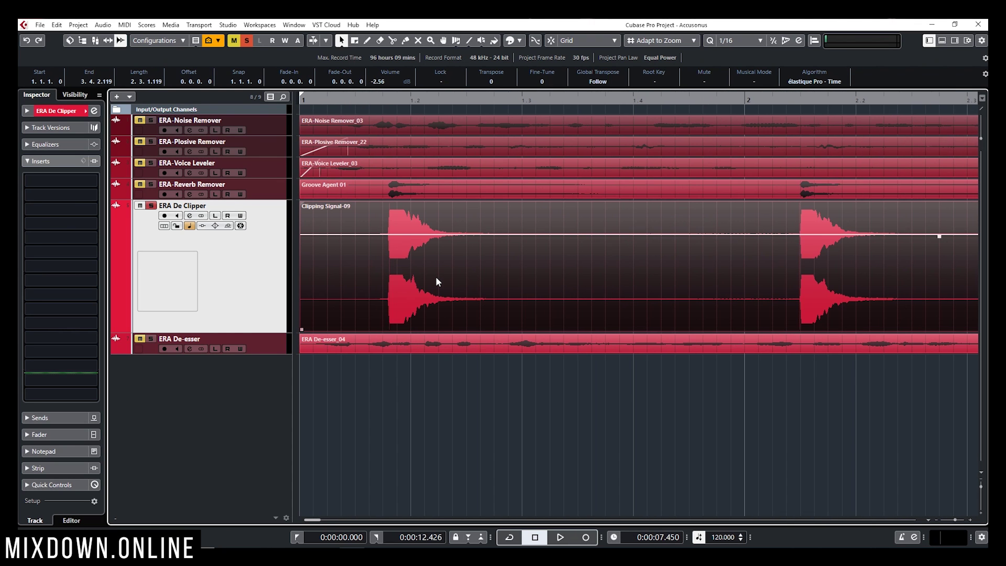
pyautogui.keyDown('ctrl'); pyautogui.scroll(4, 390, 265); pyautogui.keyUp('ctrl')
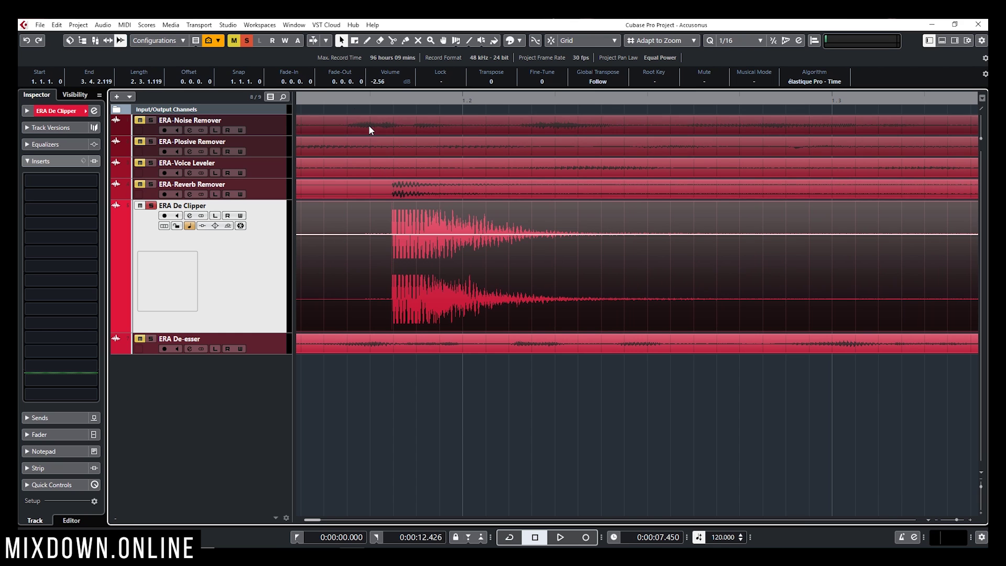
pyautogui.click(333, 97)
pyautogui.press('space')
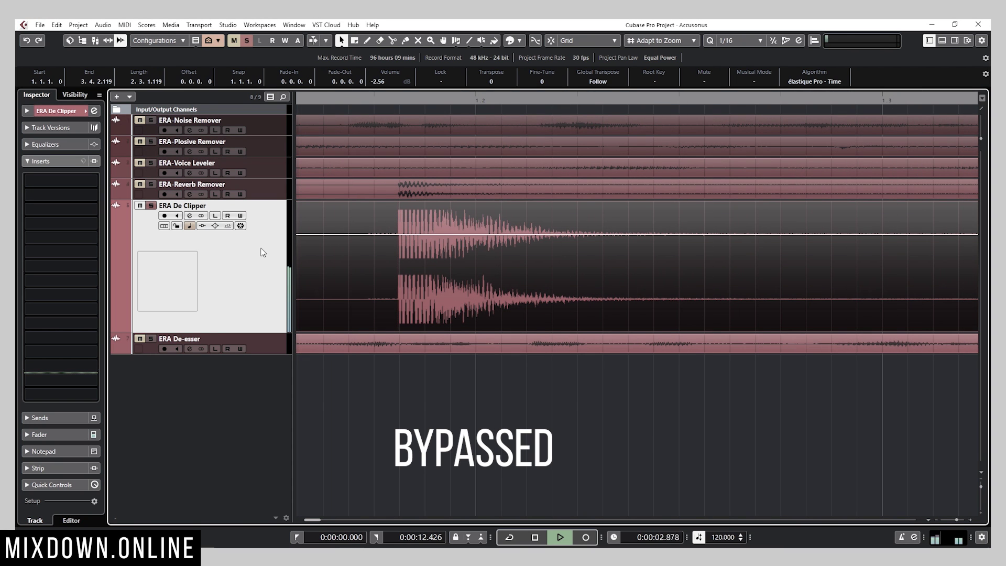
pyautogui.press('space')
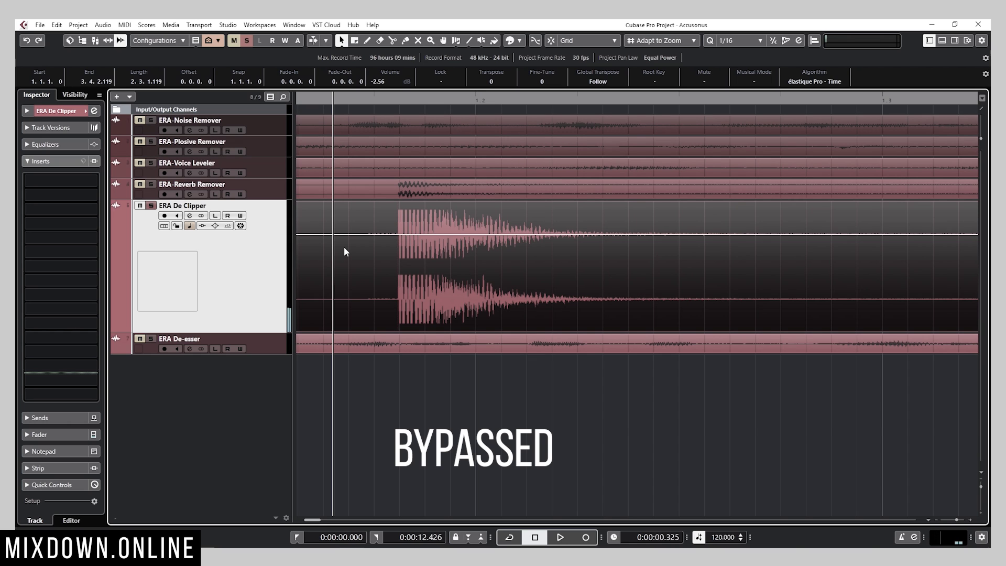
pyautogui.press('F7')
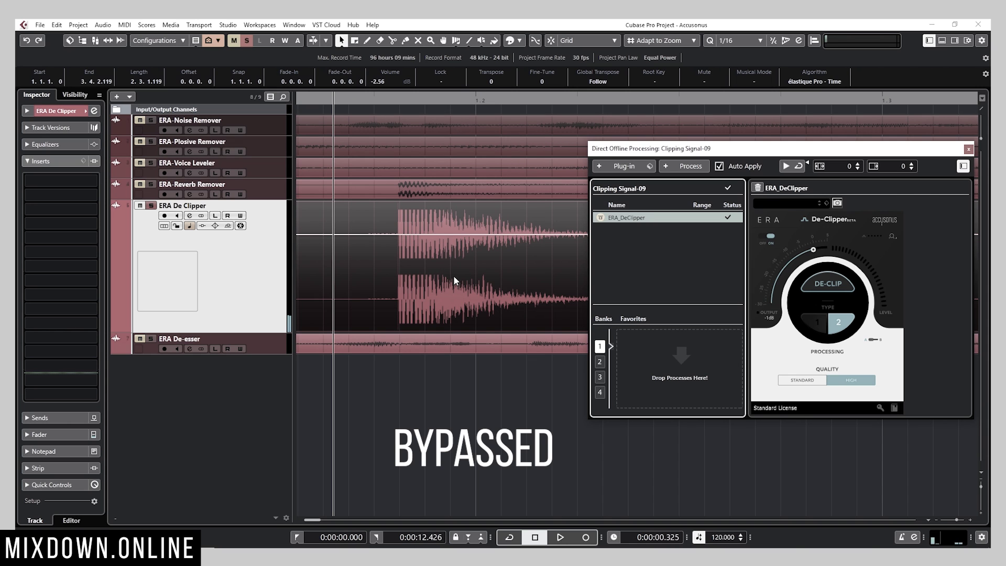
# - Enable ERA_DeClipper on Clipping Signal-09 and audition the de-clipped snare
pyautogui.click(600, 217)
pyautogui.press('space')
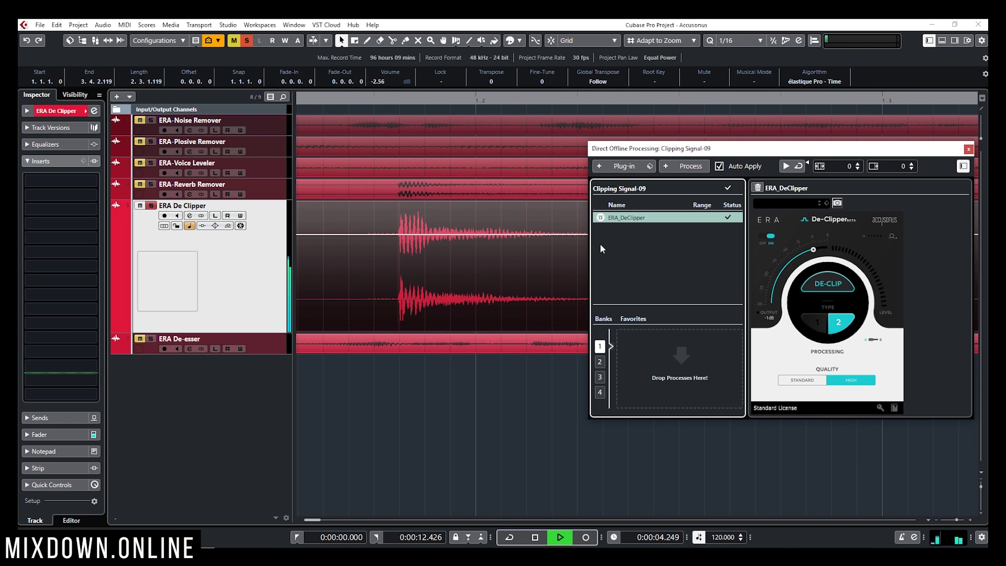
pyautogui.press('space')
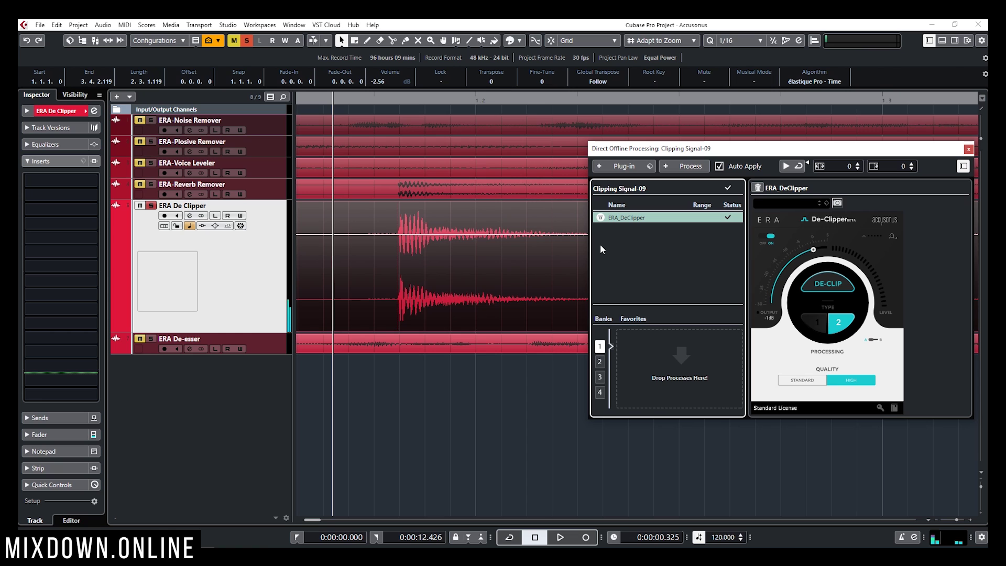
# - Close the processing window, then unsolo, mute and shrink the ERA De Clipper track
pyautogui.click(968, 149)
pyautogui.press('s')
pyautogui.press('m')
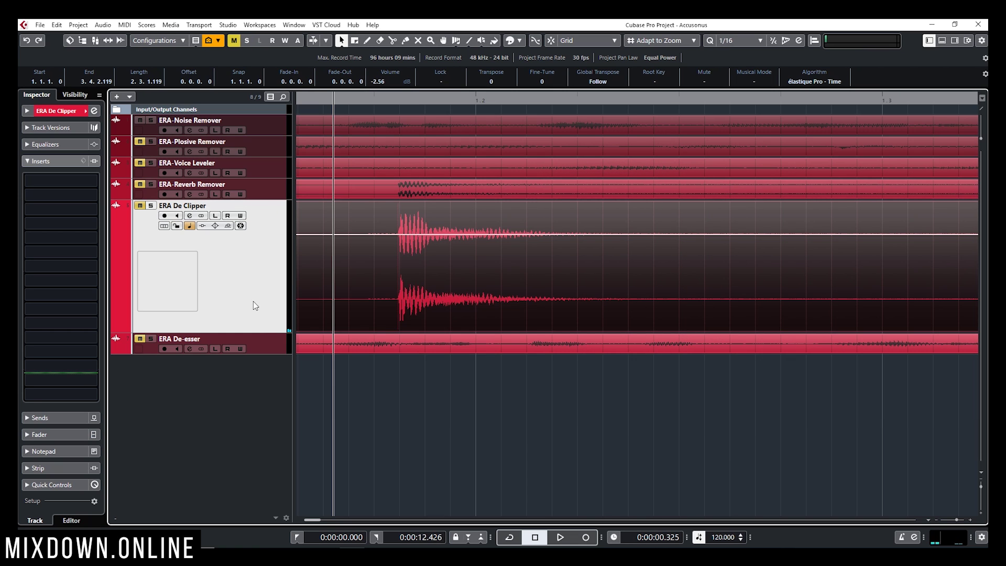
pyautogui.moveTo(260, 331); pyautogui.dragTo(248, 223)
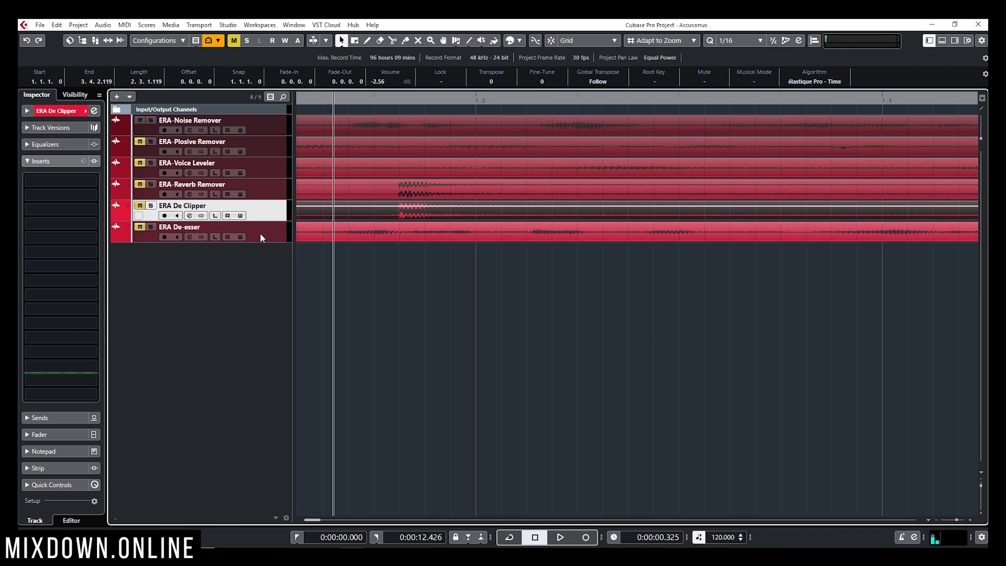
# - Open the ERA De-Esser on the ERA De-esser track and play the voice
pyautogui.click(262, 239)
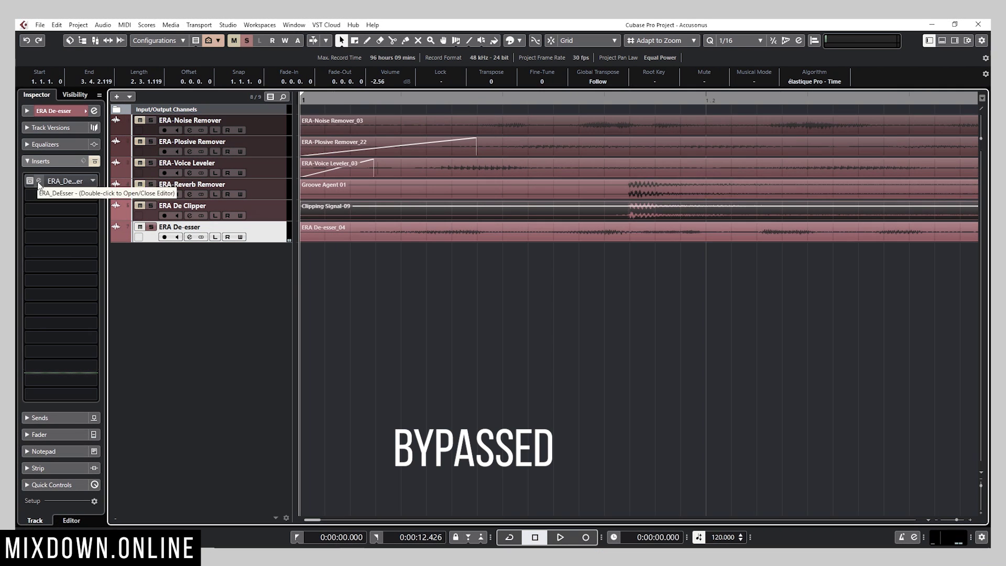
pyautogui.doubleClick(39, 184)
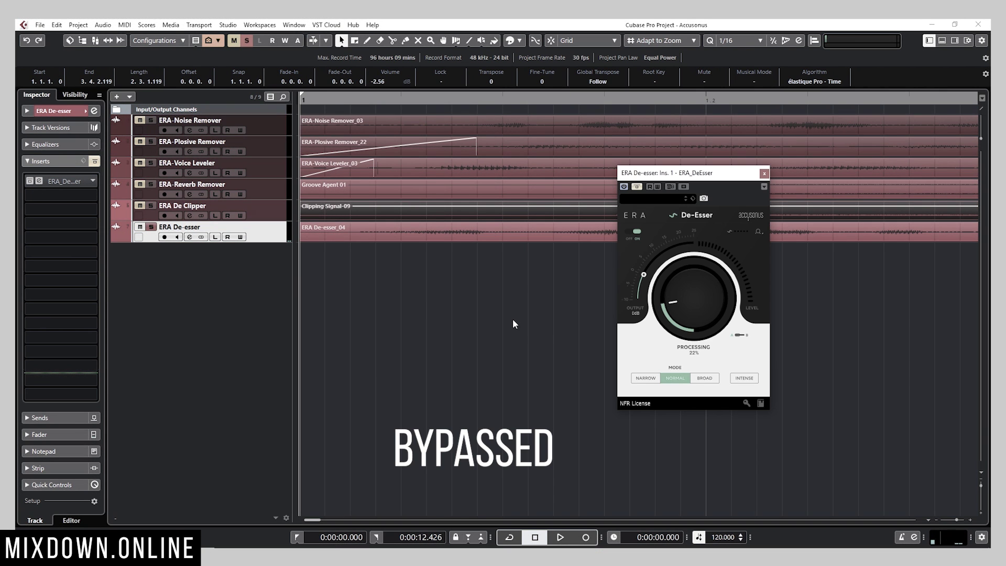
pyautogui.press('space')
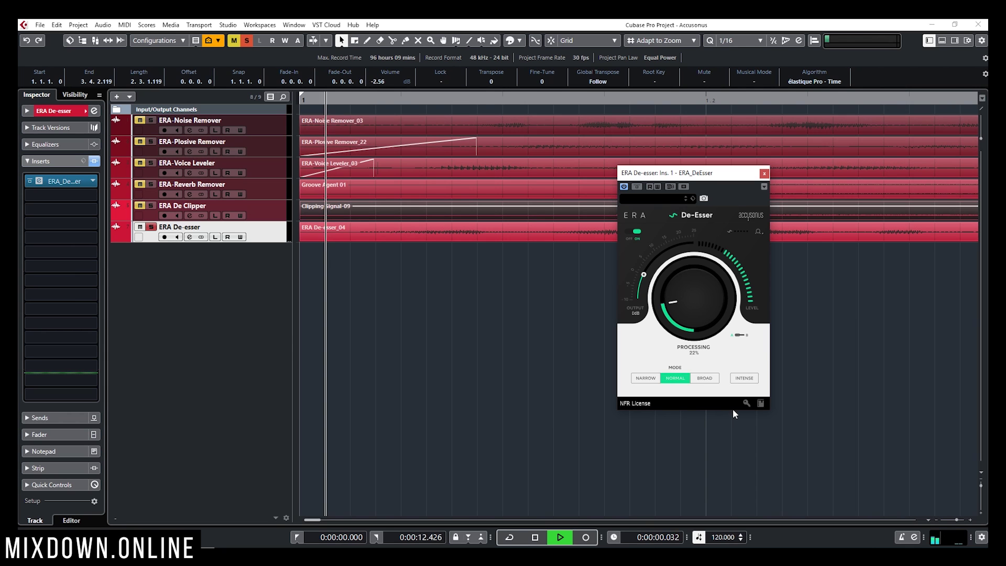
# - Audition higher De-Esser Processing amounts around 77%, then settle it at 36%
pyautogui.moveTo(675, 290); pyautogui.dragTo(674, 298)
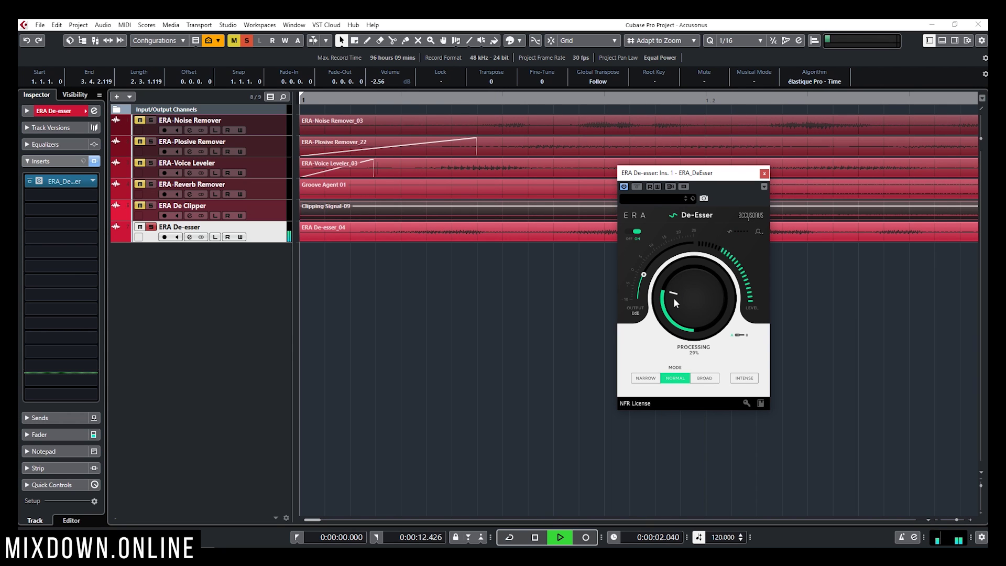
pyautogui.press('space')
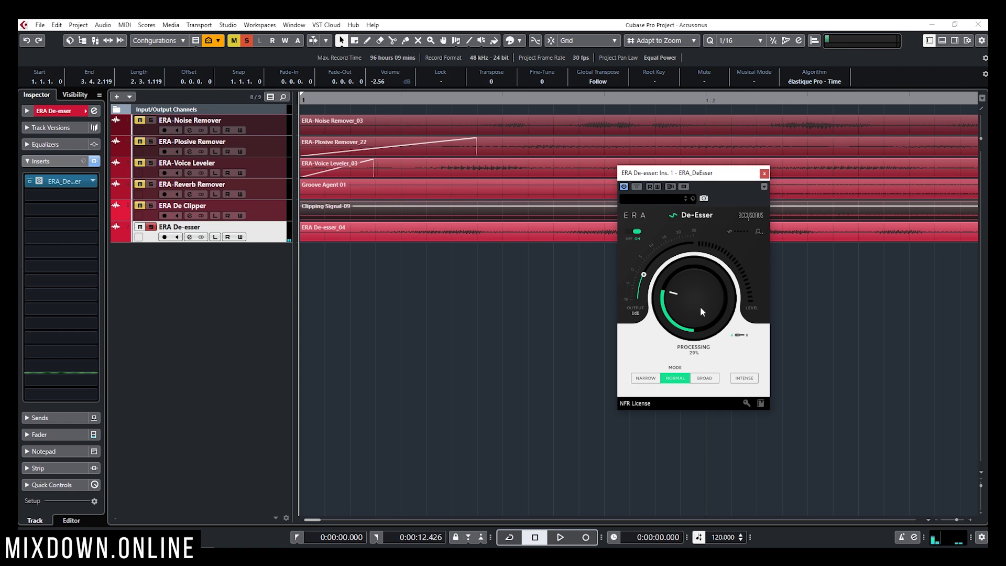
pyautogui.moveTo(680, 293); pyautogui.dragTo(676, 249)
pyautogui.press('space')
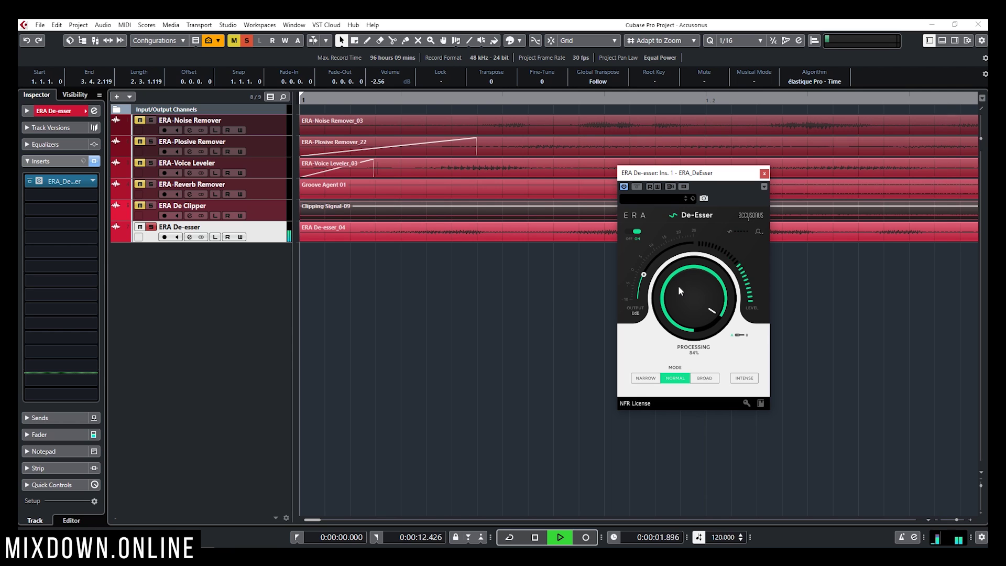
pyautogui.press('space')
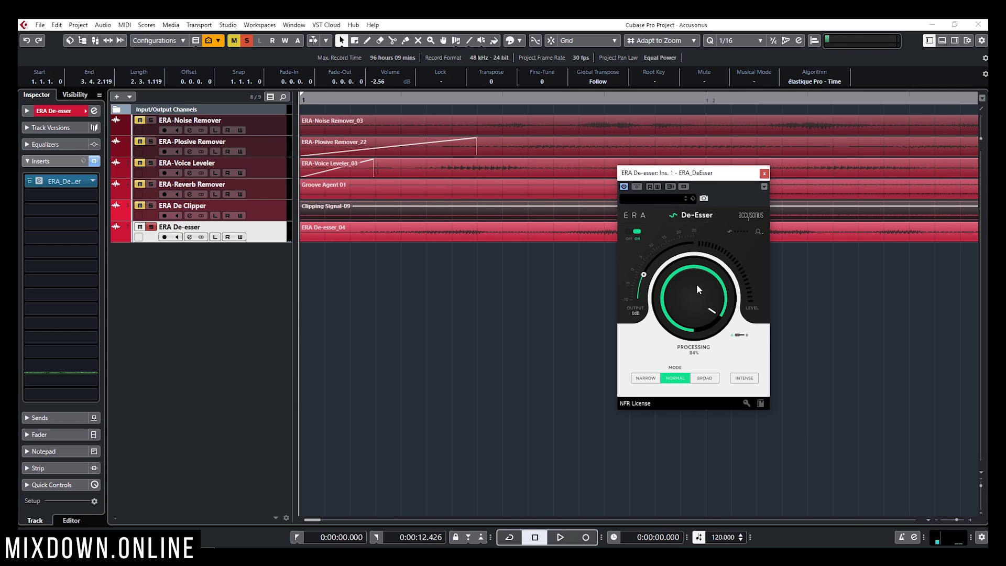
pyautogui.moveTo(697, 285); pyautogui.dragTo(686, 348)
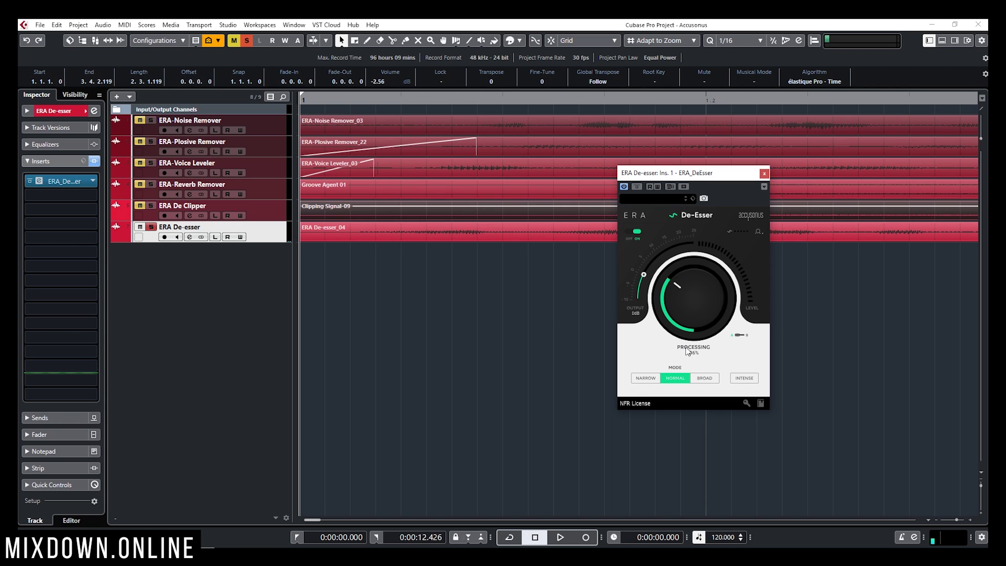